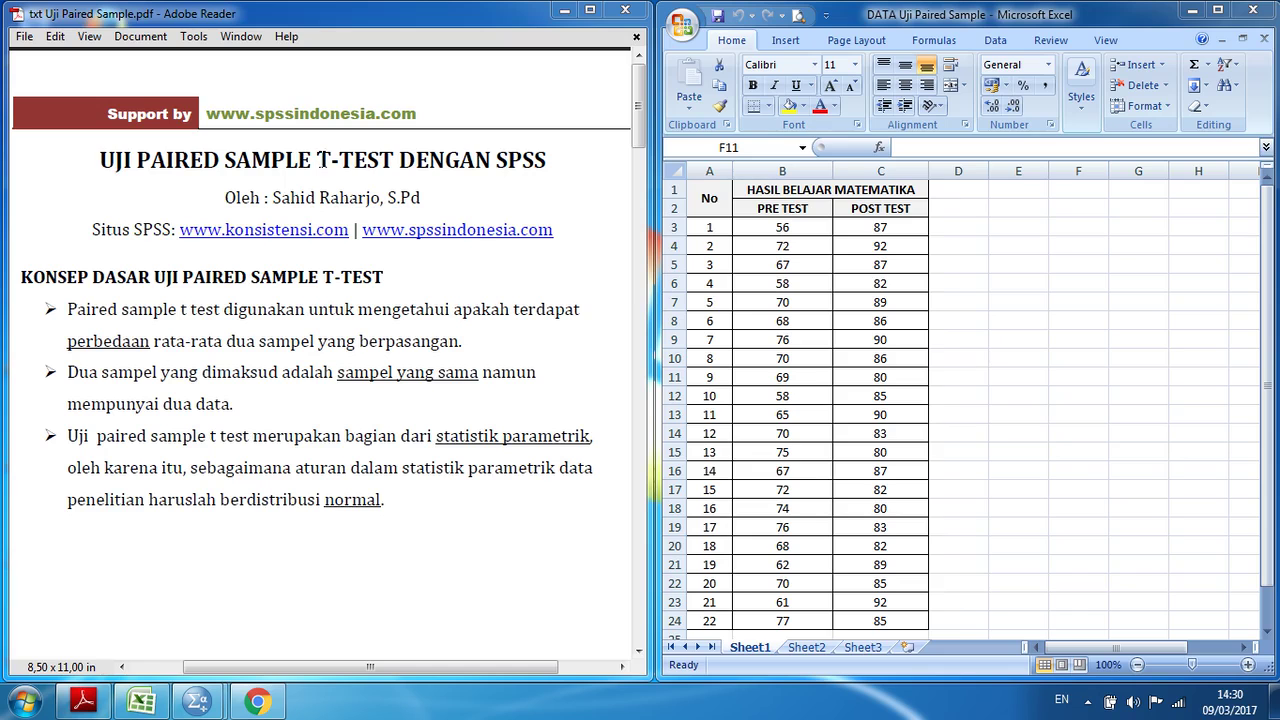
left_click(550, 162)
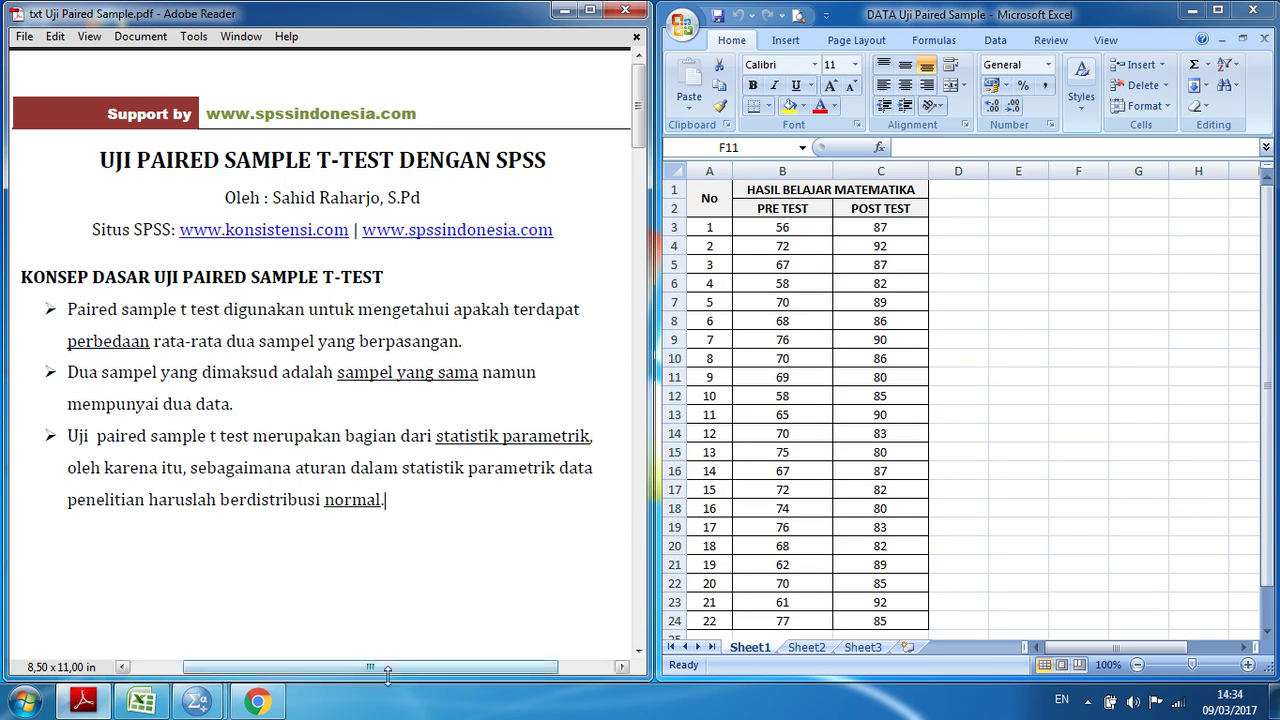
Step: Switch to the SPSS Data Editor and define two variables named PRE and POST
left_click(198, 702)
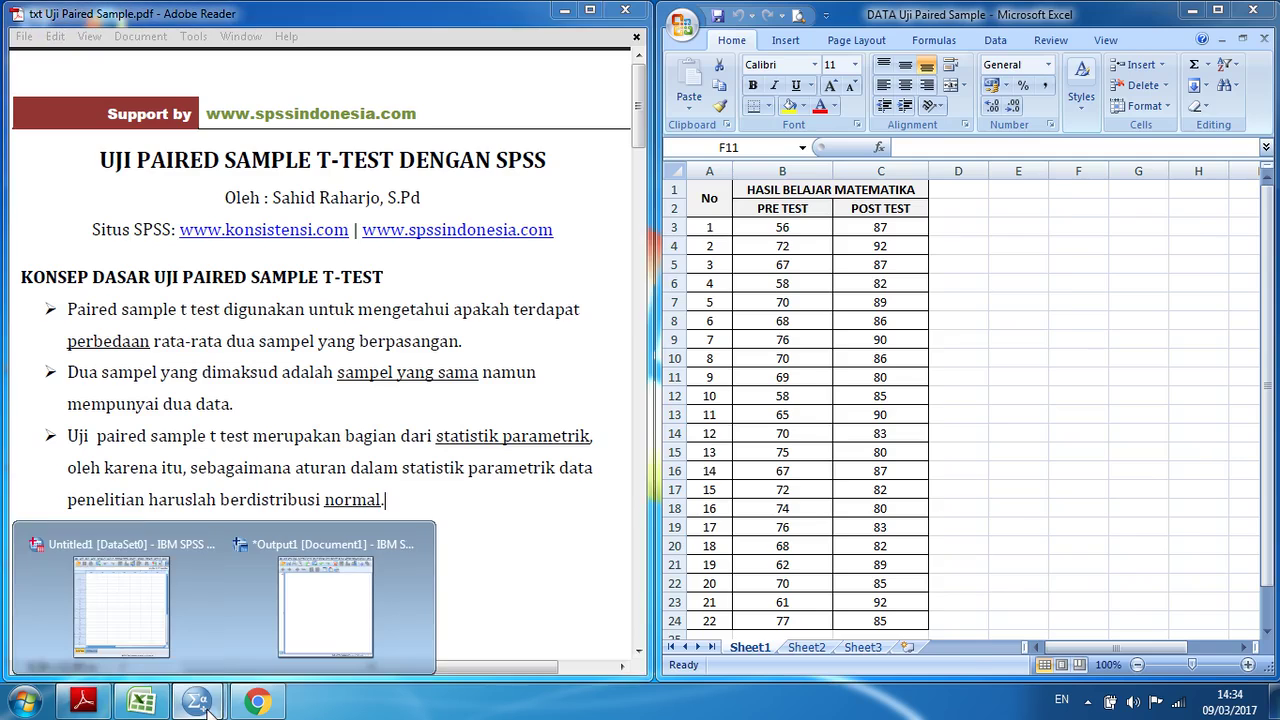
left_click(145, 624)
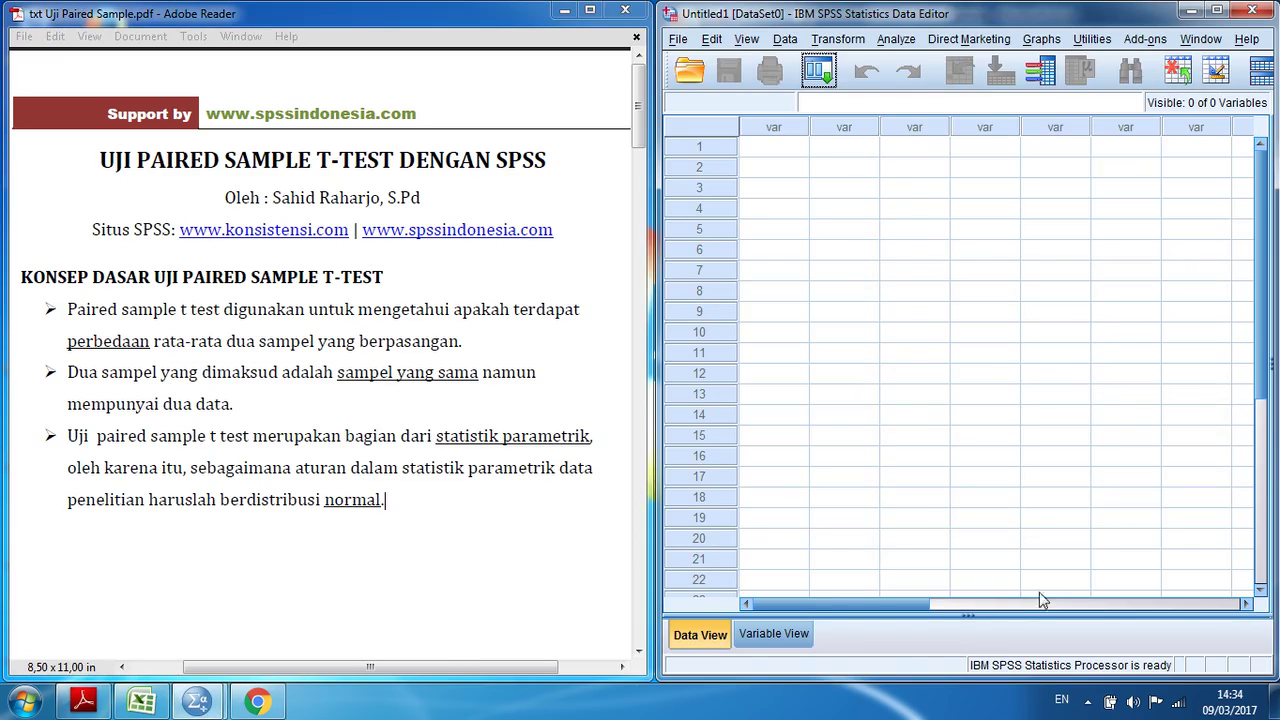
left_click(780, 634)
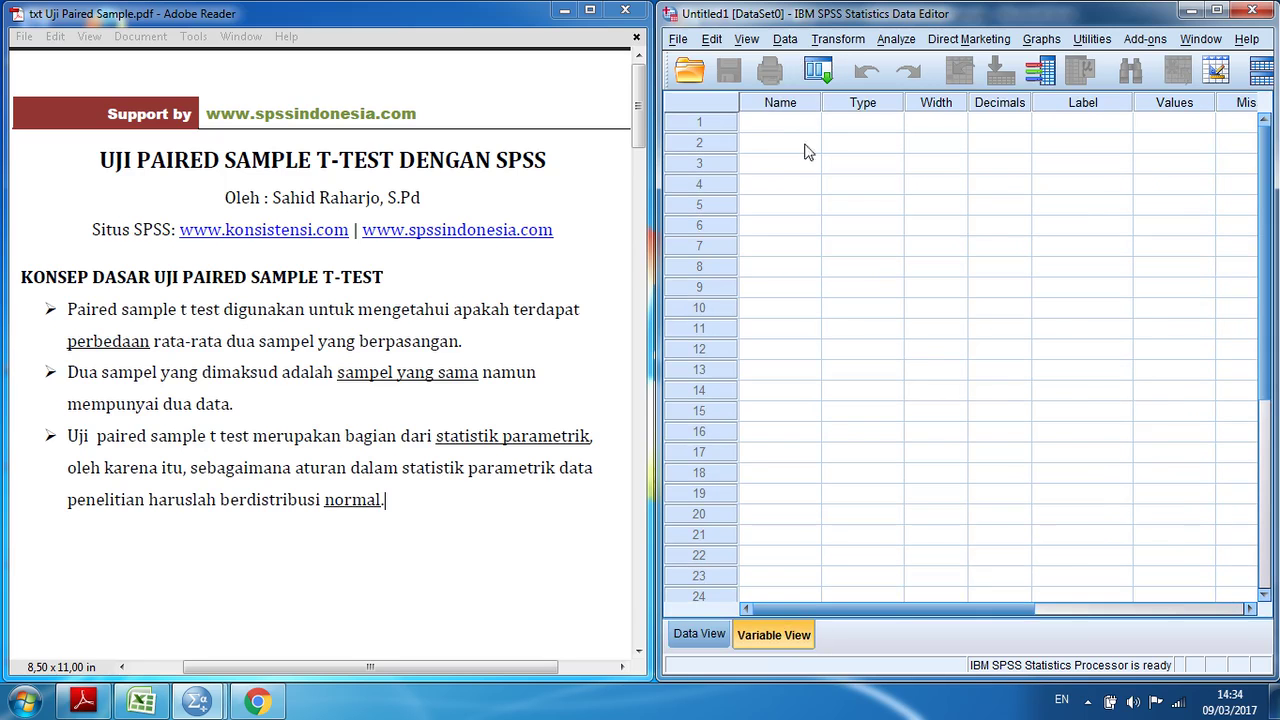
left_click(790, 127)
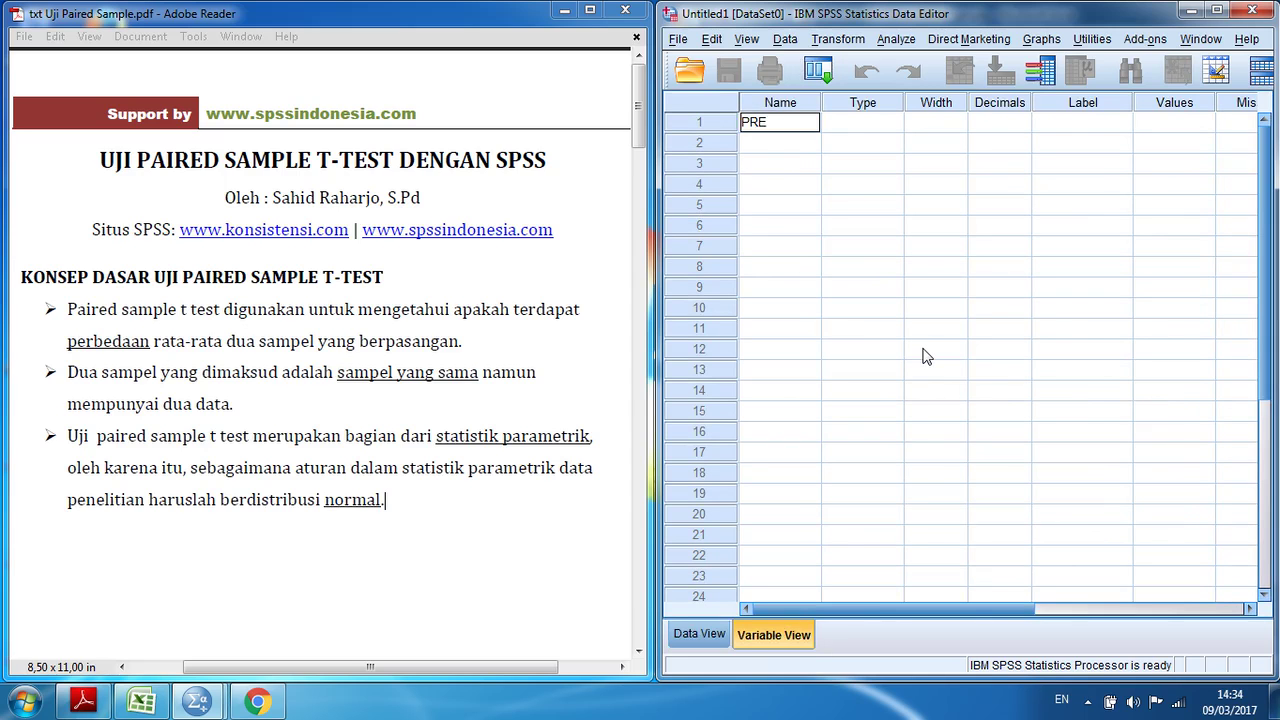
left_click(787, 147)
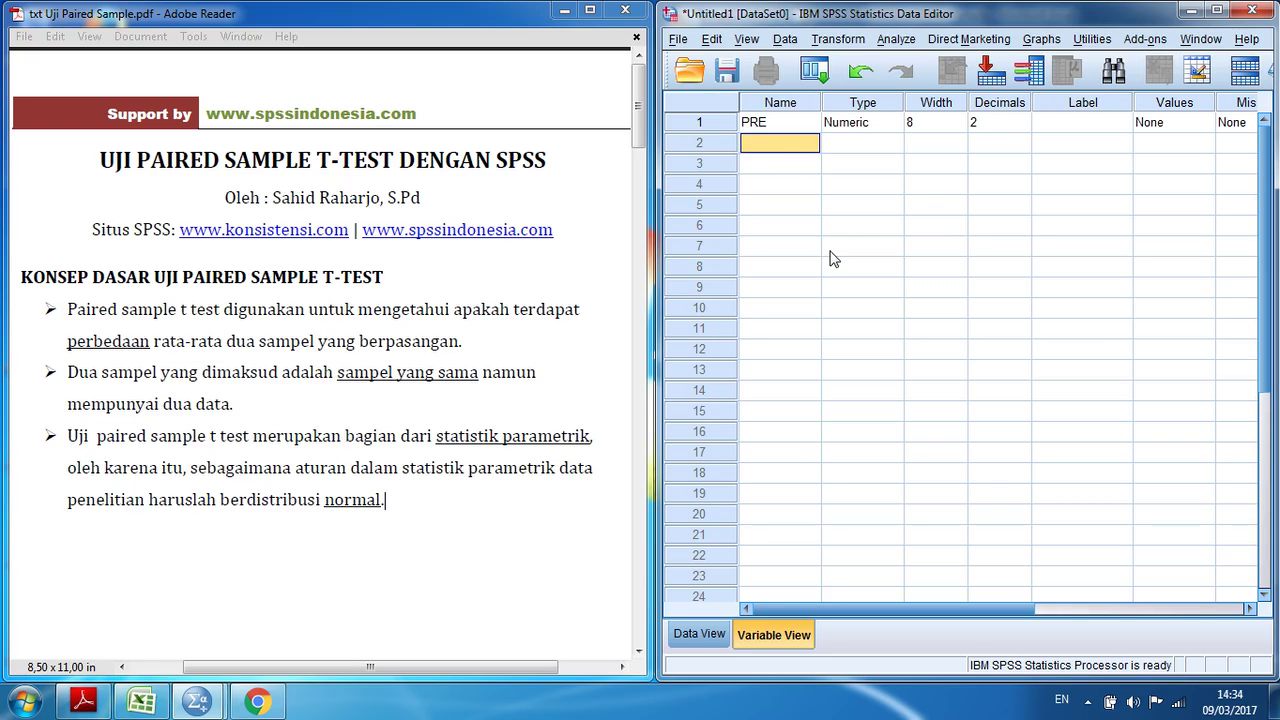
type("POST")
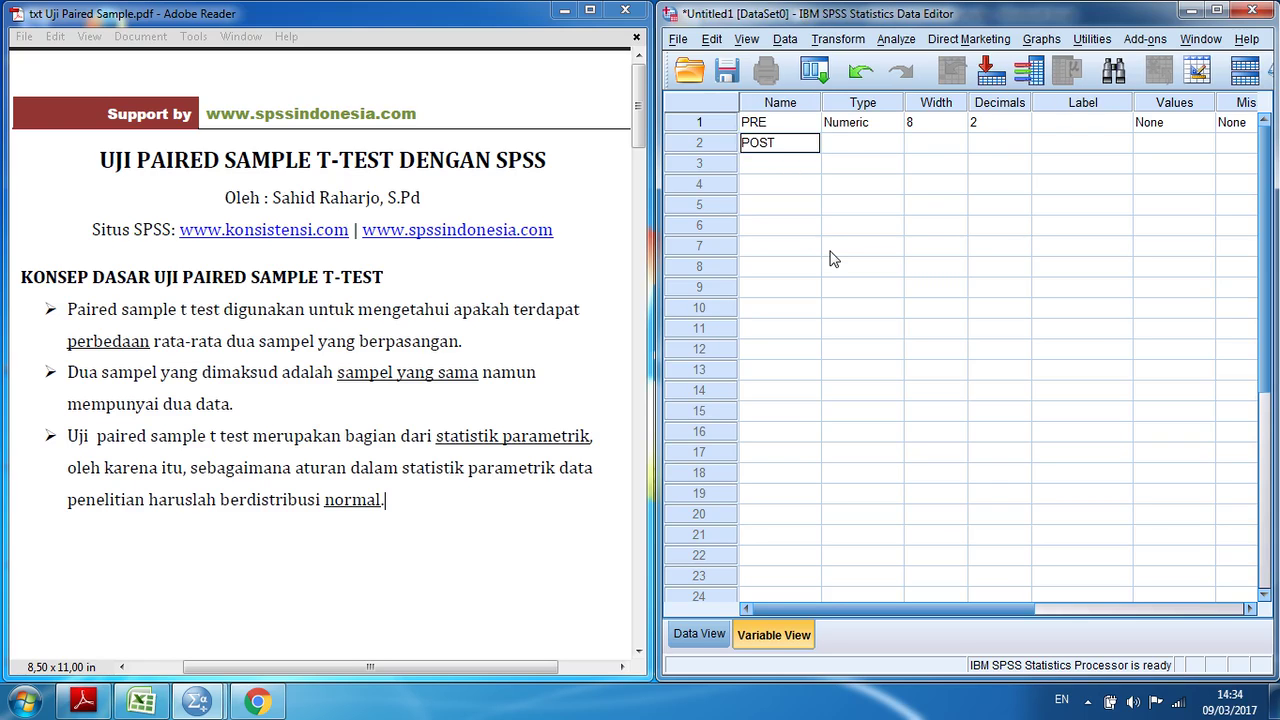
Step: Label the PRE variable "PRE TEST" and the POST variable "POST TEST"
left_click(1080, 126)
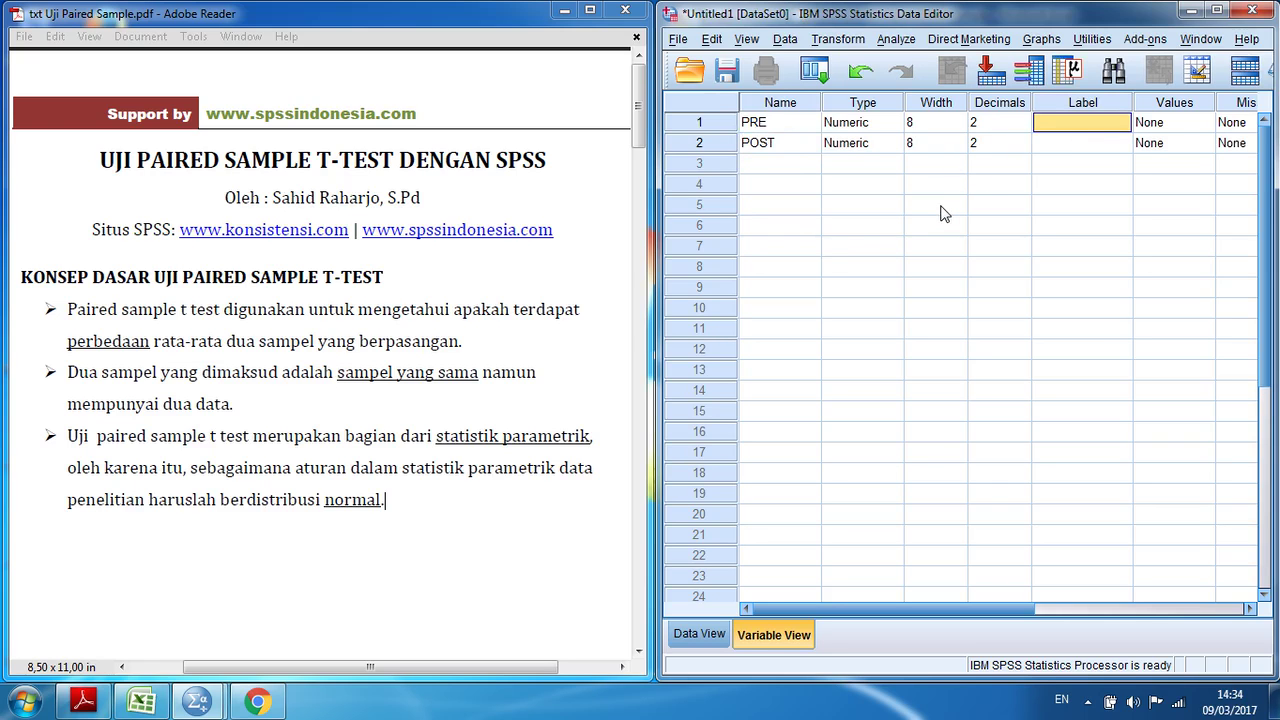
type("PRE TEST")
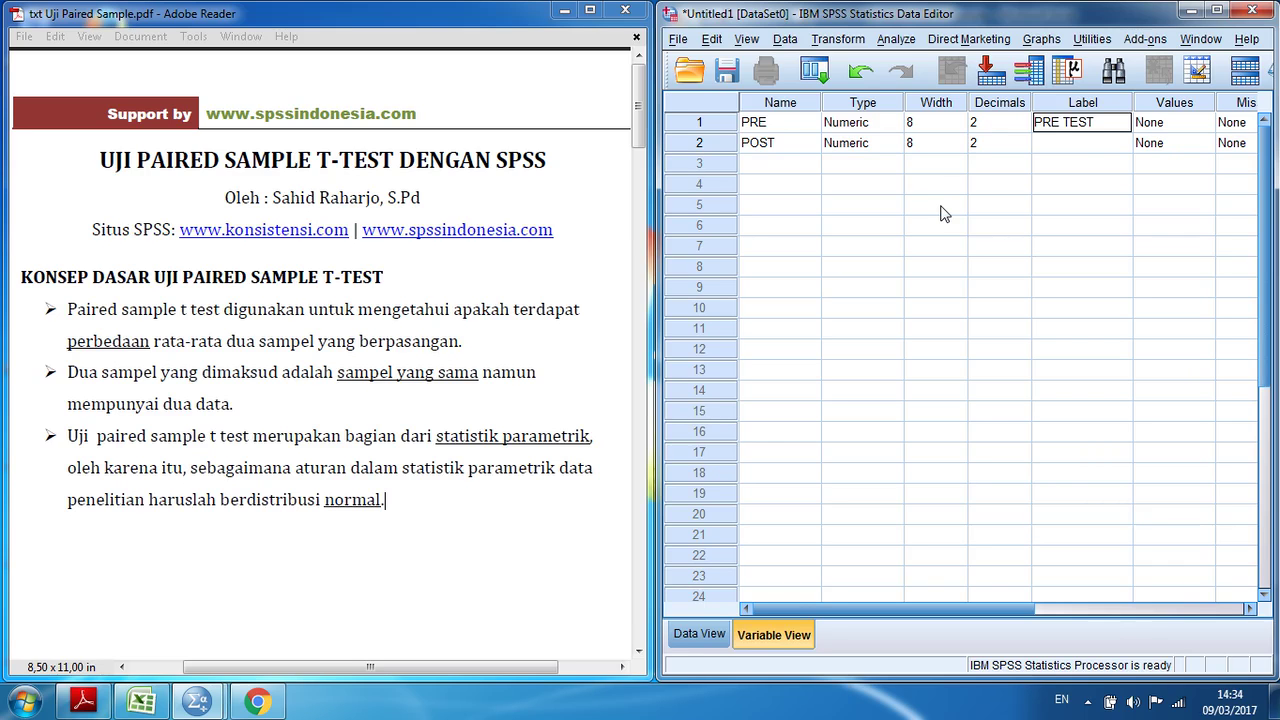
left_click(1077, 148)
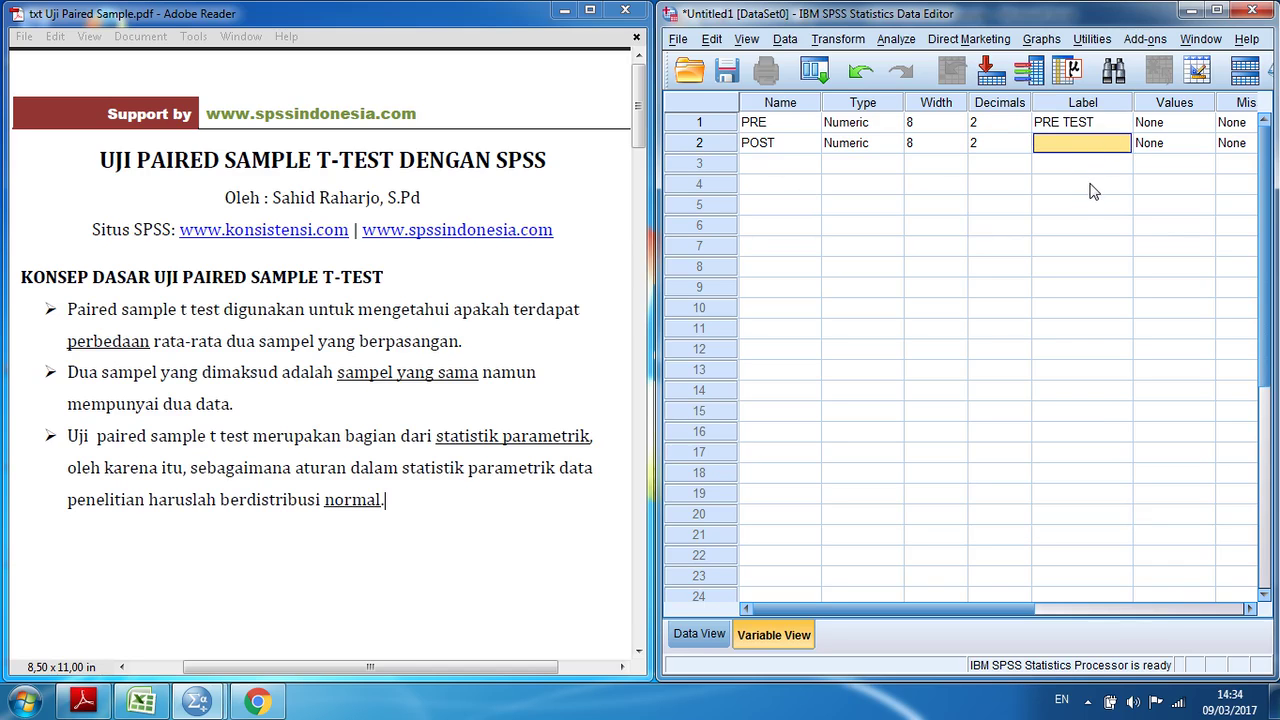
type("POST TEST")
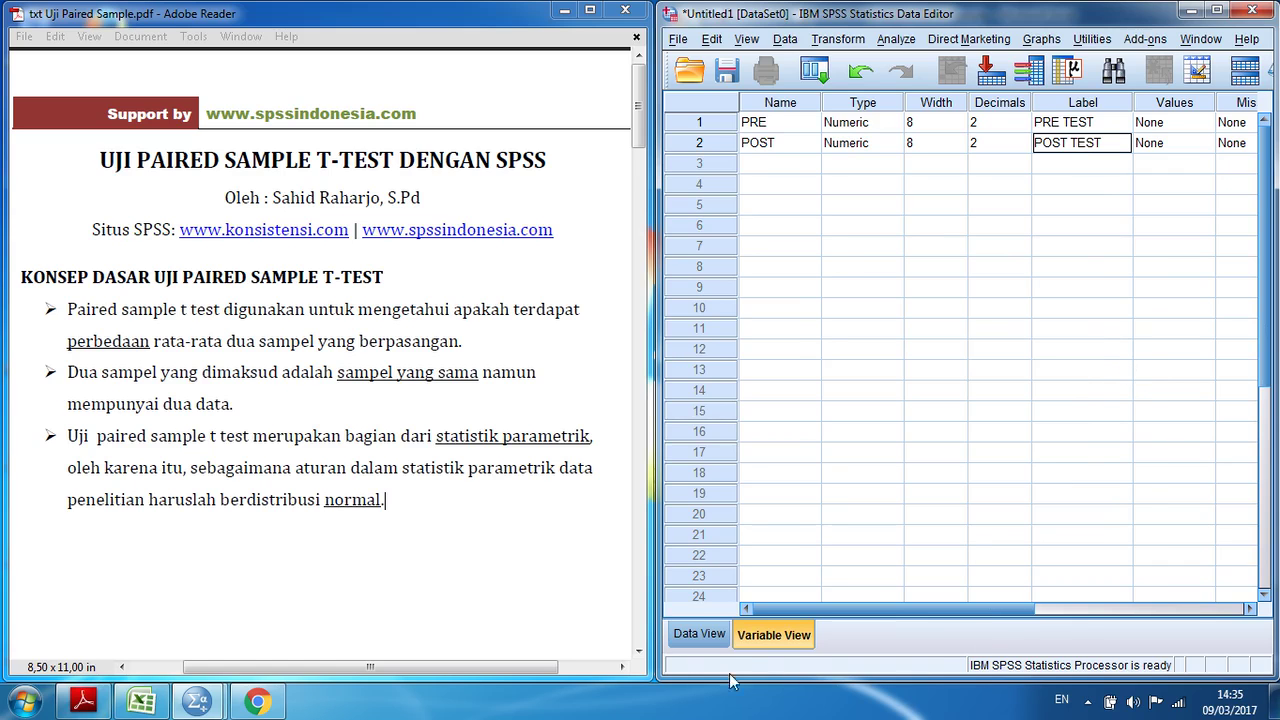
Step: Switch to Excel and copy the pre-test and post-test scores in B3:C24, without the headings
left_click(704, 633)
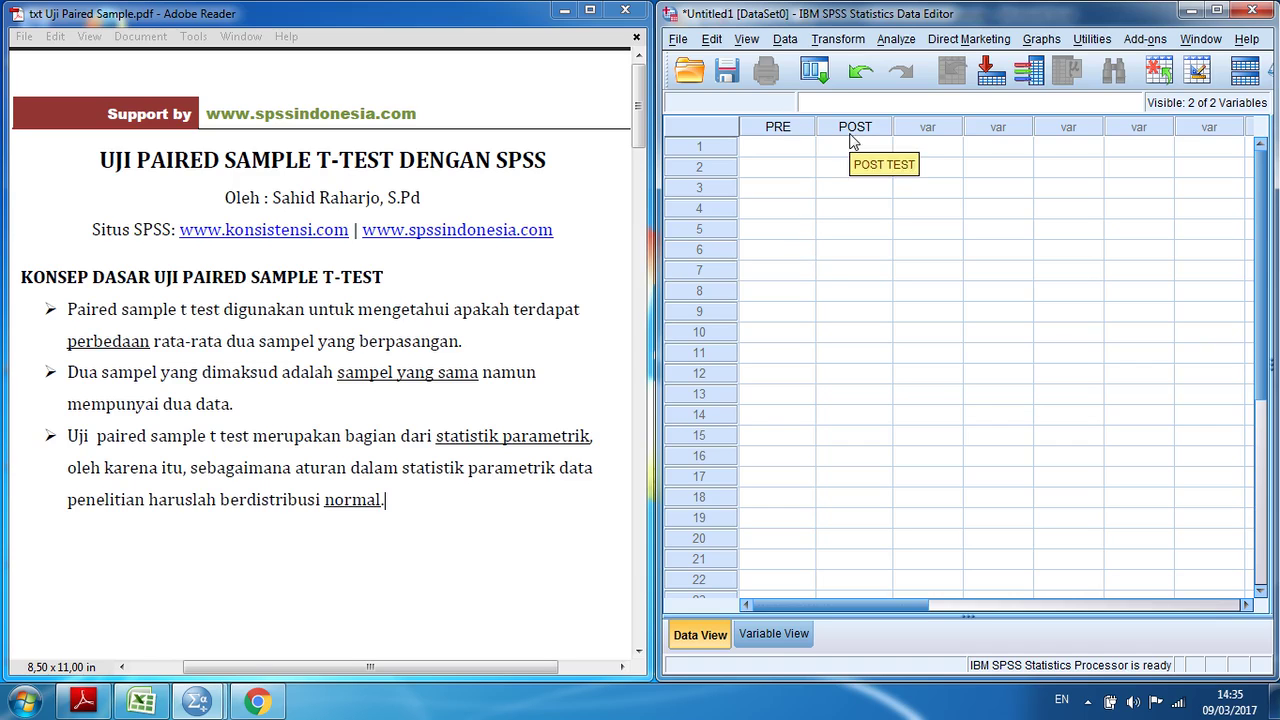
left_click(141, 701)
left_click(998, 322)
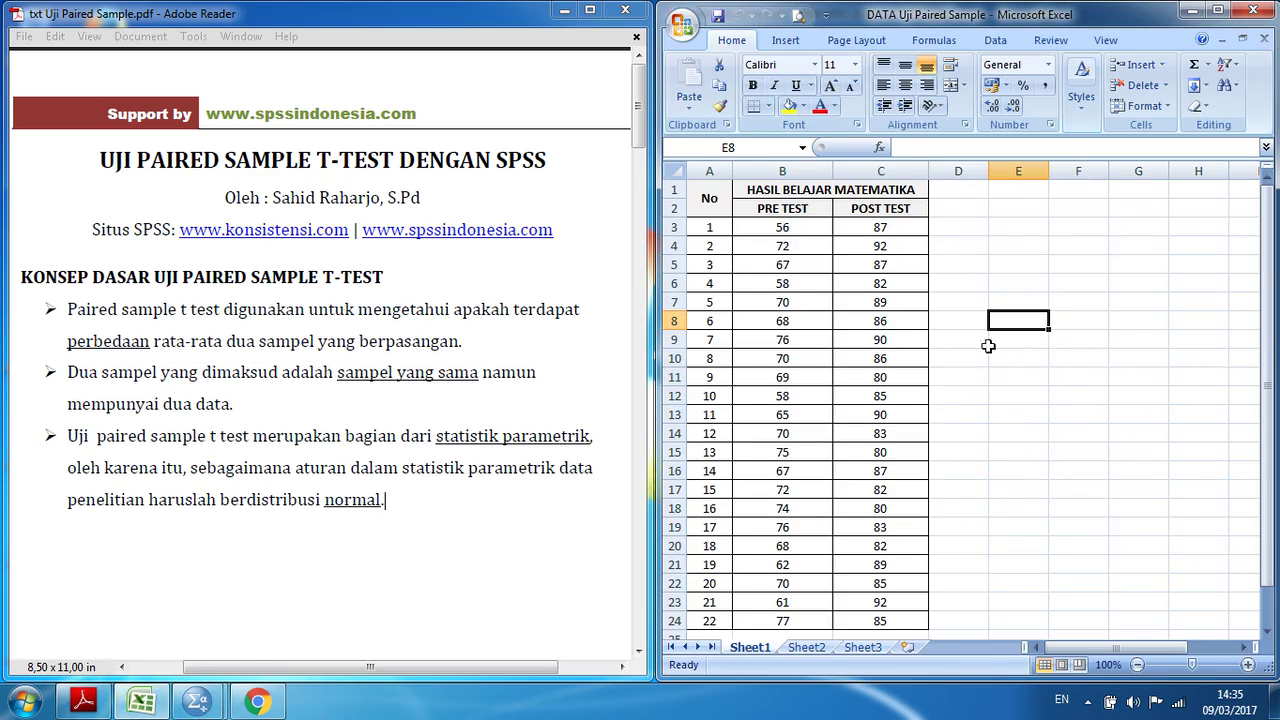
left_click_drag(773, 226, 886, 529)
scroll(1045, 425, "up", 1)
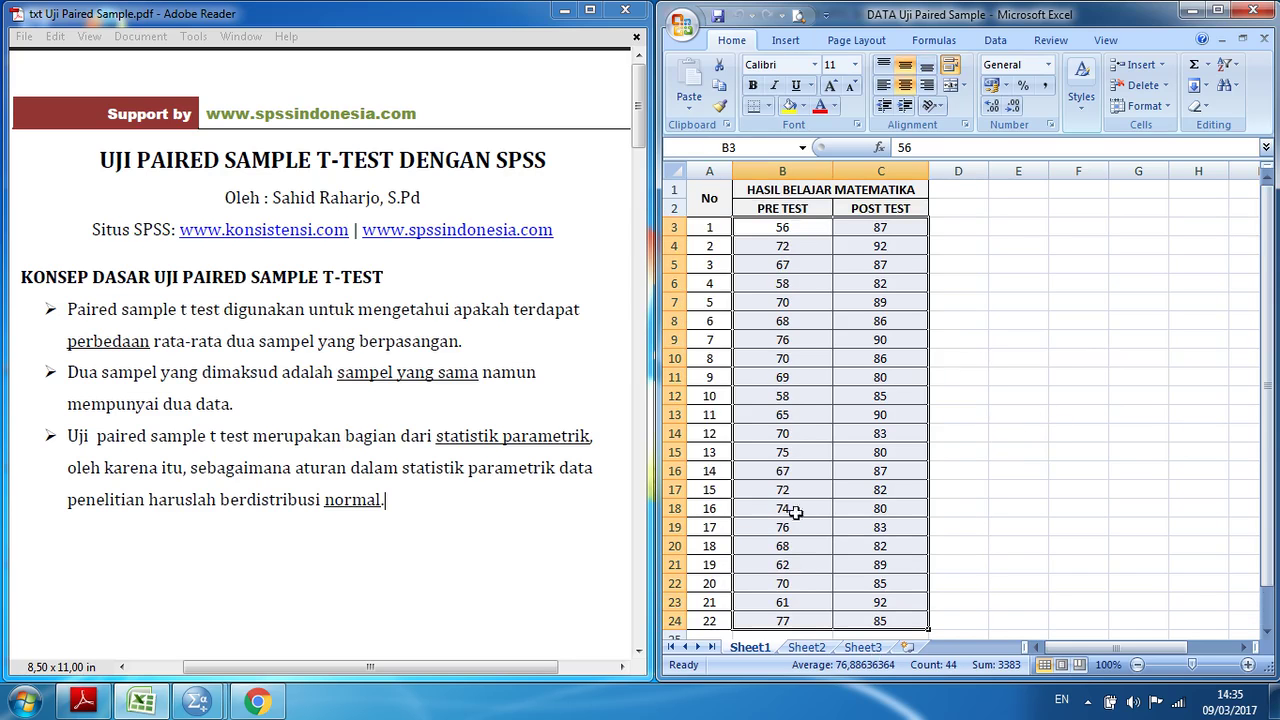
right_click(824, 371)
left_click(913, 401)
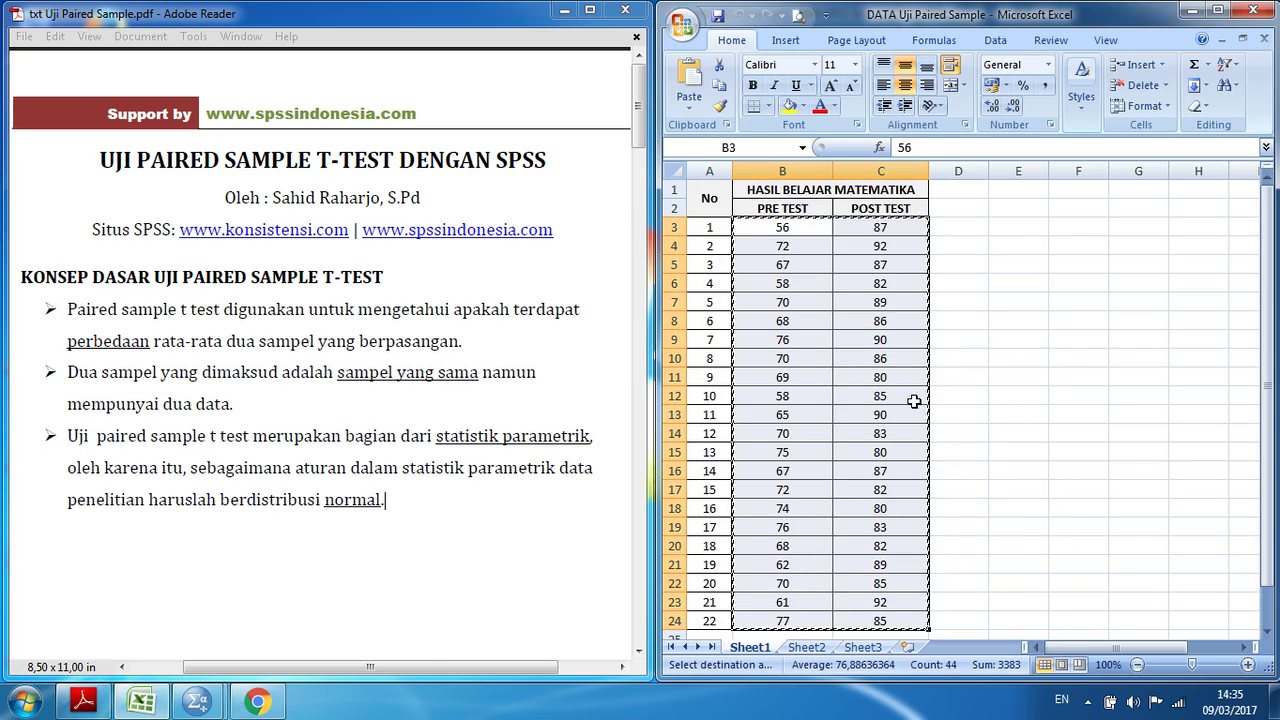
Step: Switch to the SPSS Data Editor and paste the copied scores into the PRE and POST columns from row 1
mouse_move(212, 706)
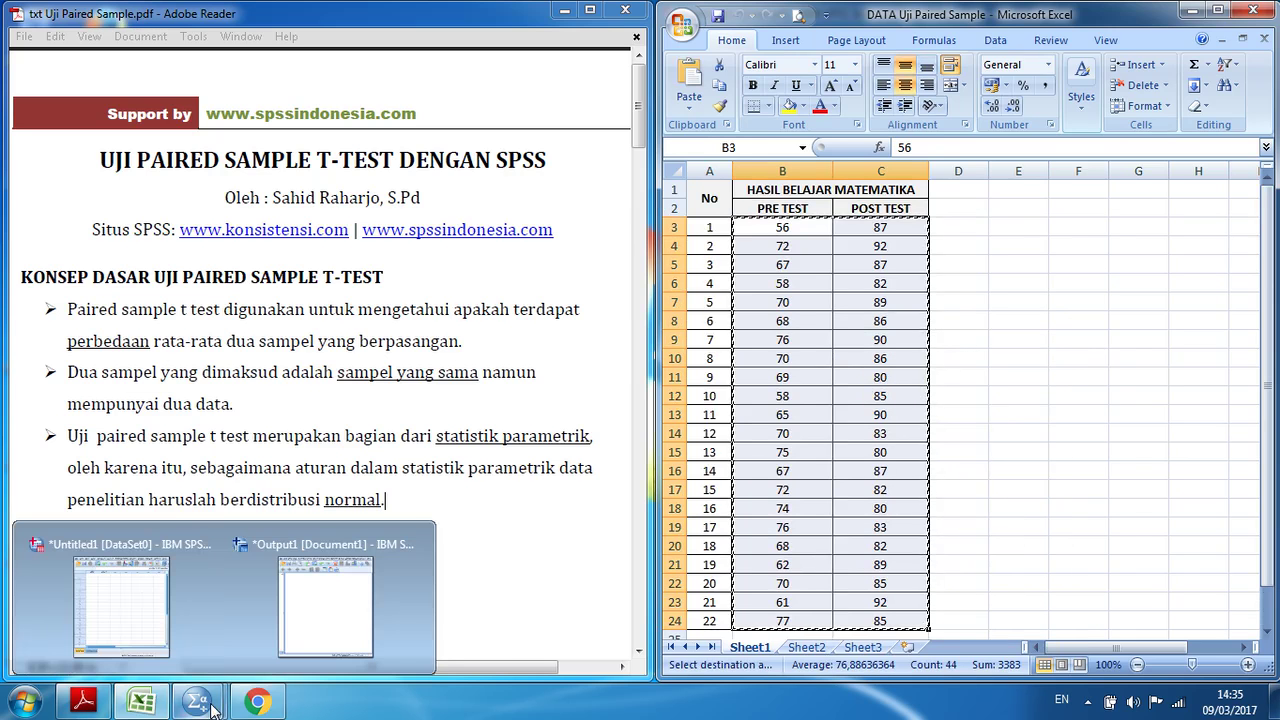
left_click(320, 580)
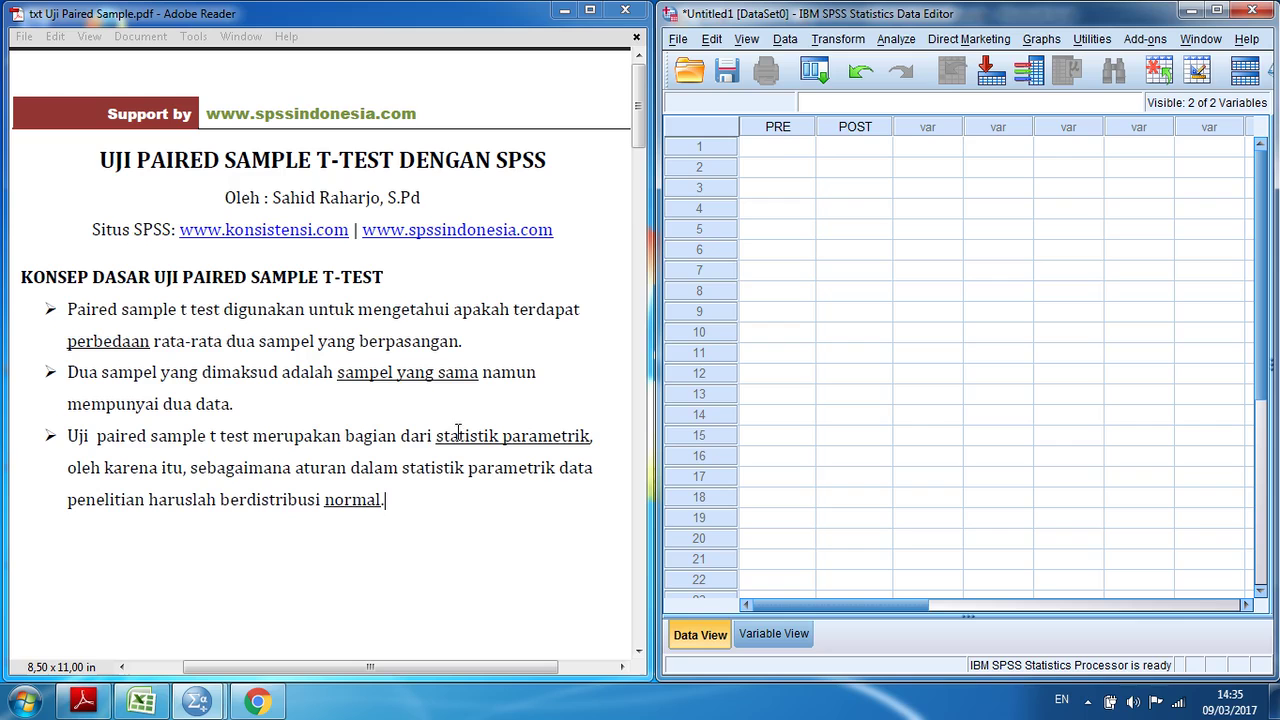
right_click(786, 147)
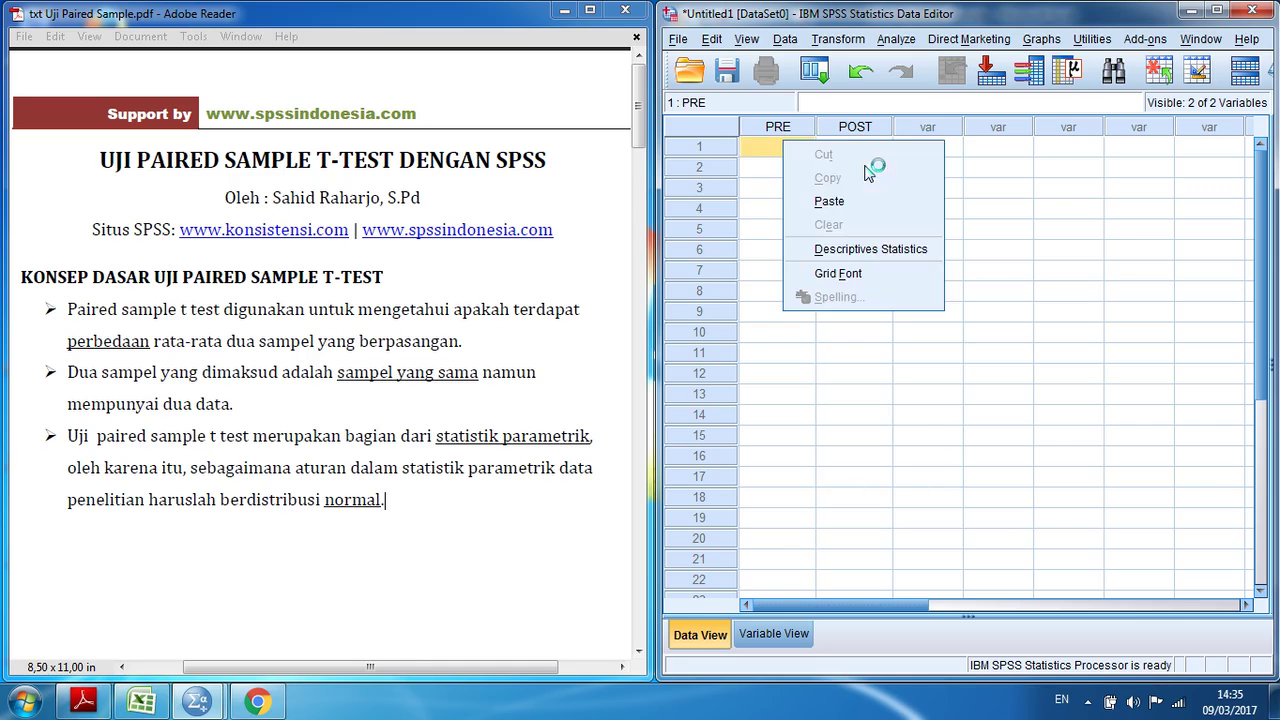
left_click(829, 201)
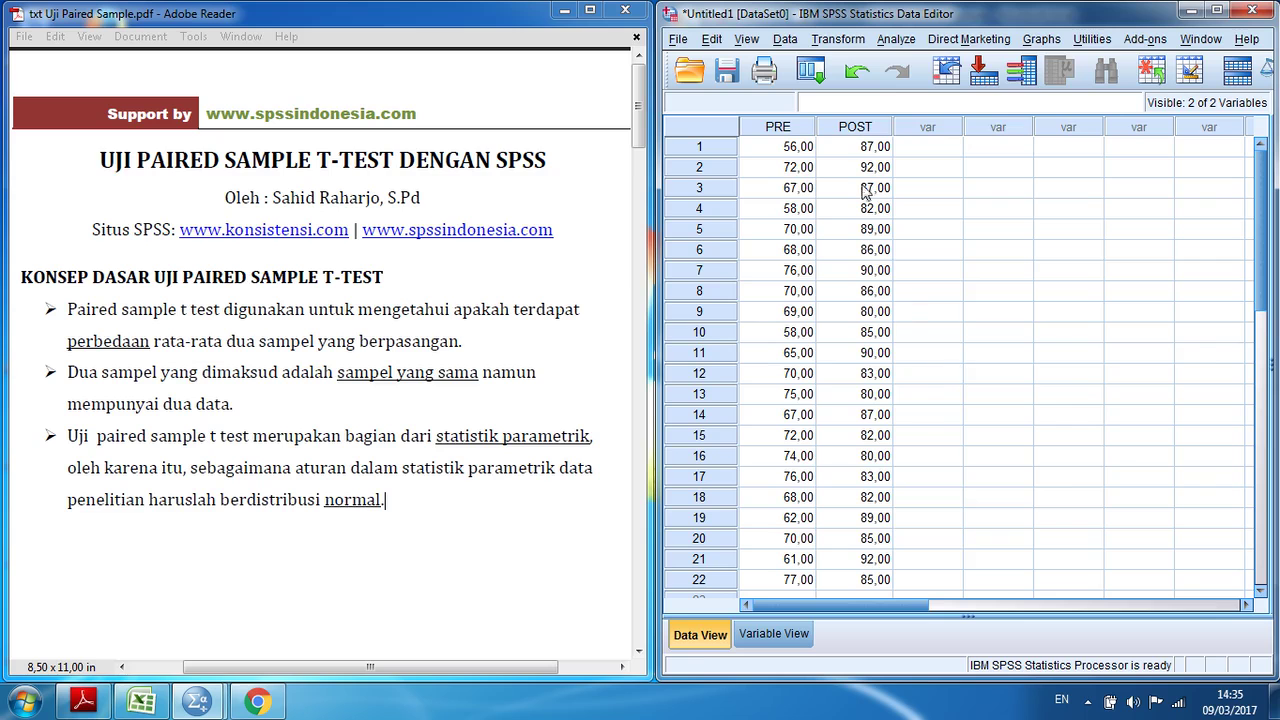
Step: Run a Paired-Samples T Test with PRE TEST as Variable1 and POST TEST as Variable2 of pair 1
left_click(896, 40)
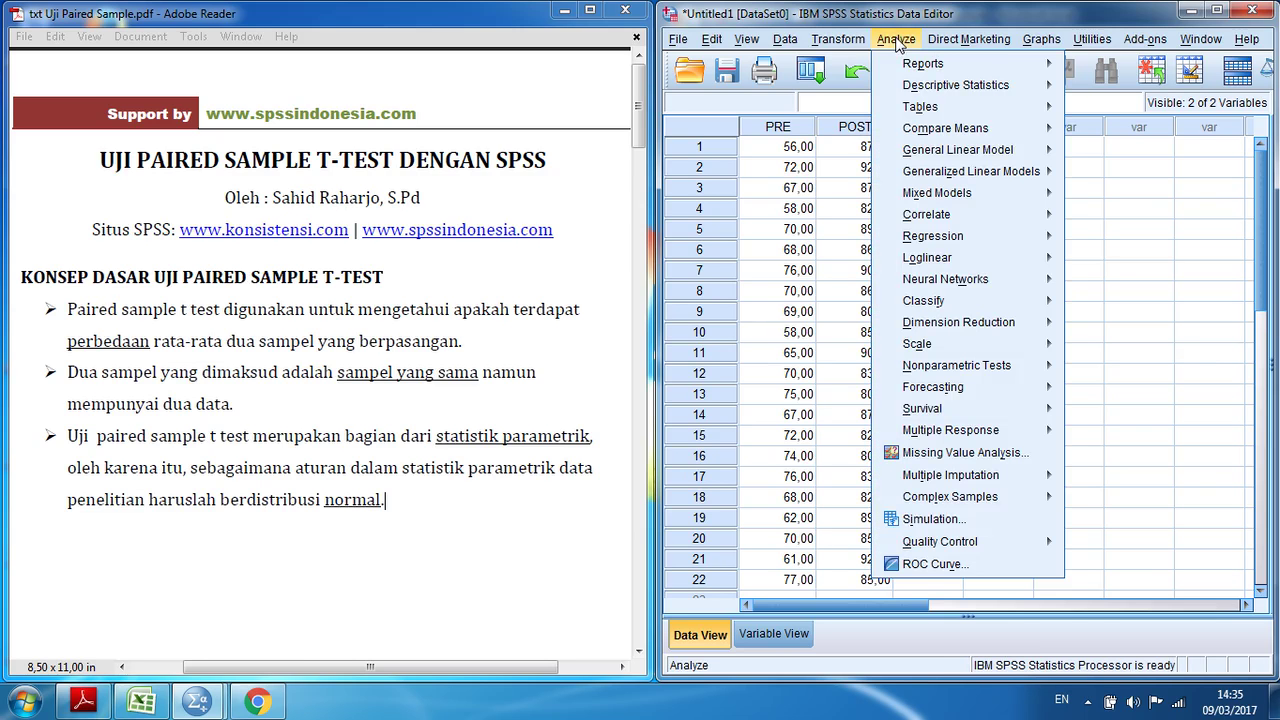
mouse_move(982, 135)
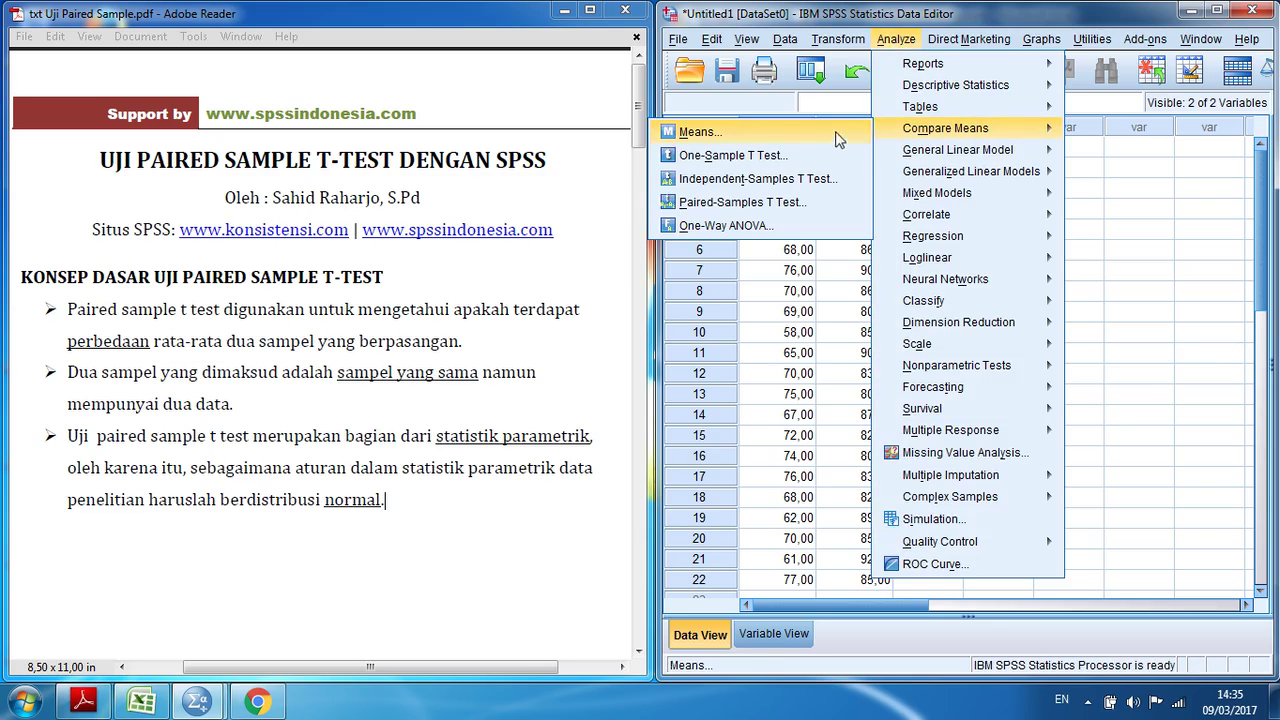
left_click(750, 203)
left_click_drag(443, 27, 1100, 172)
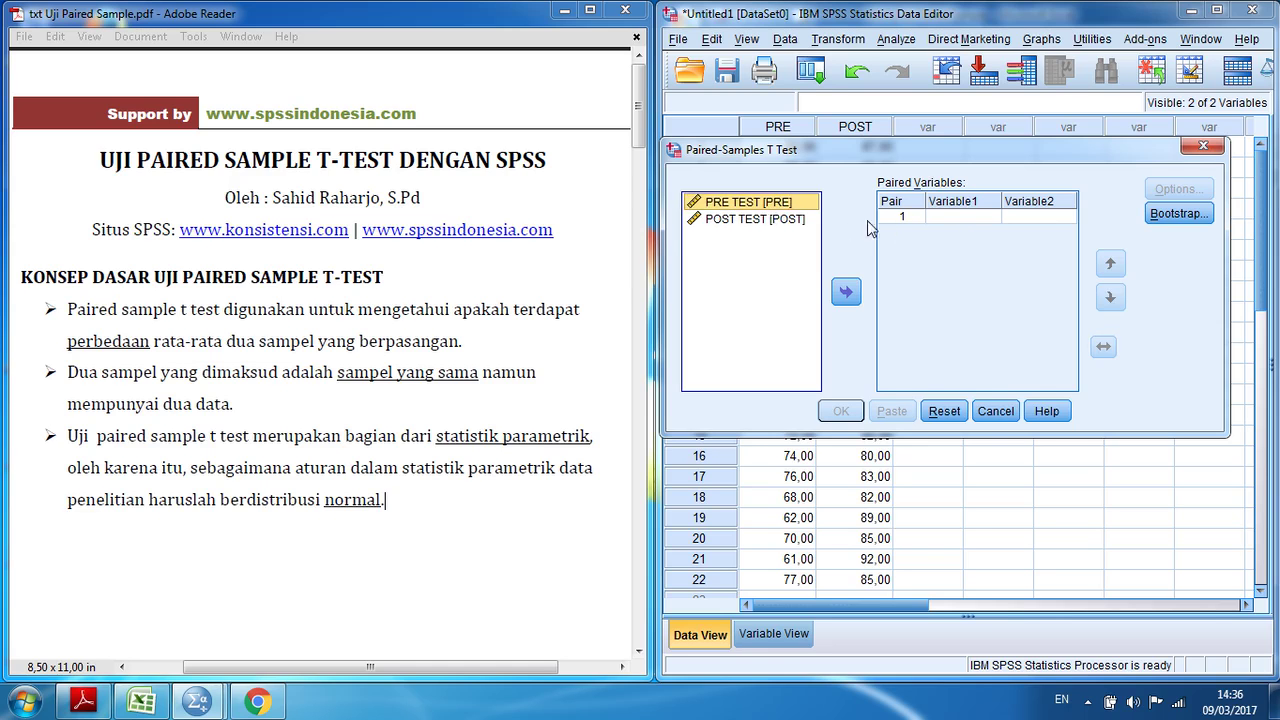
left_click(846, 294)
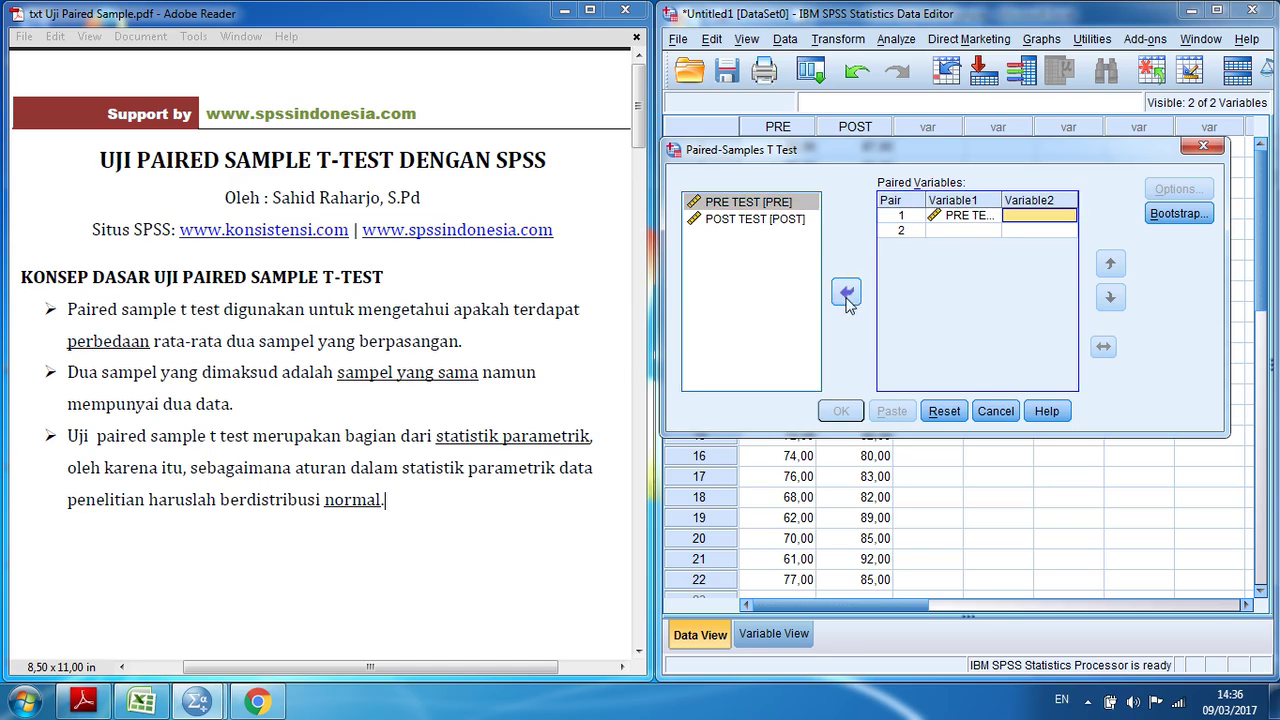
left_click(773, 228)
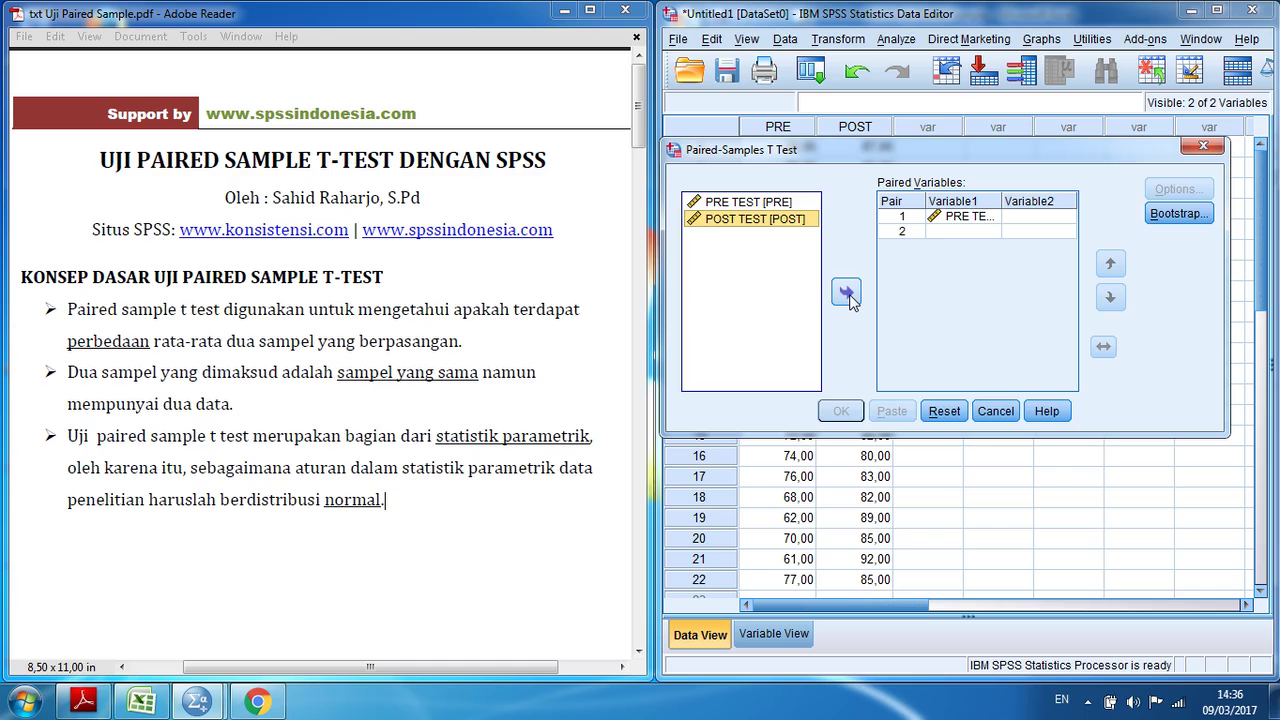
left_click(848, 296)
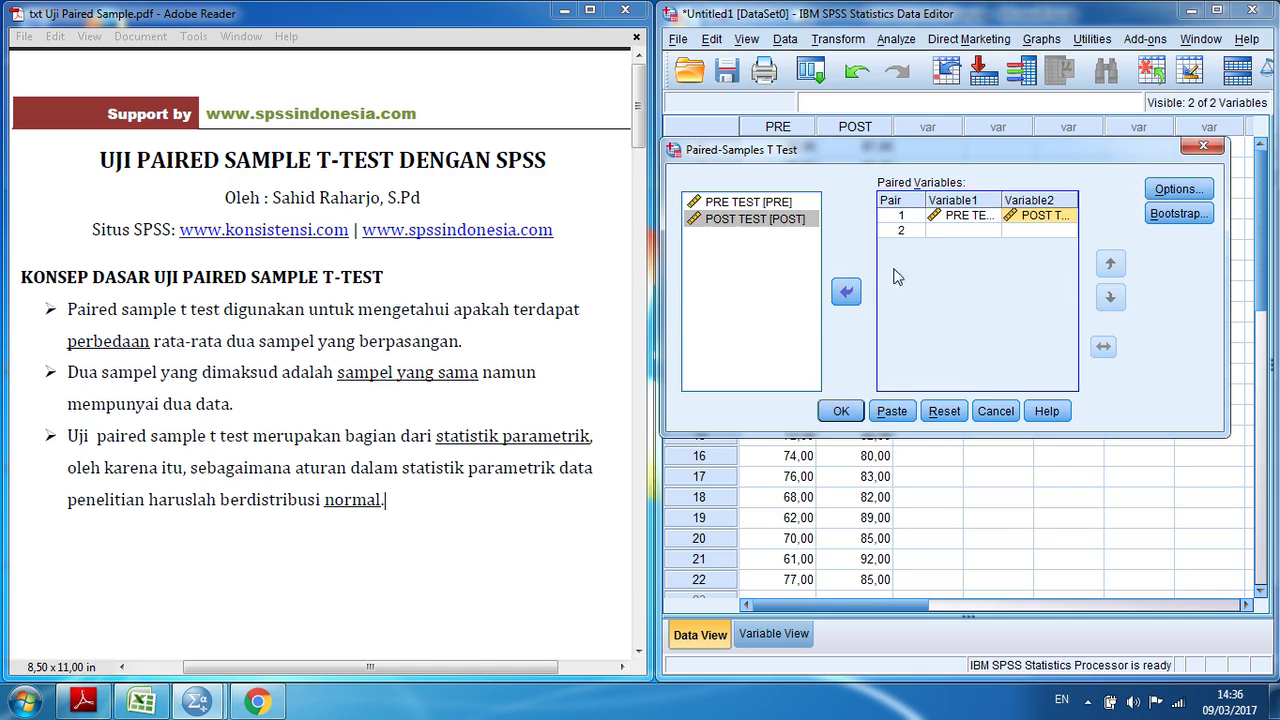
left_click(841, 411)
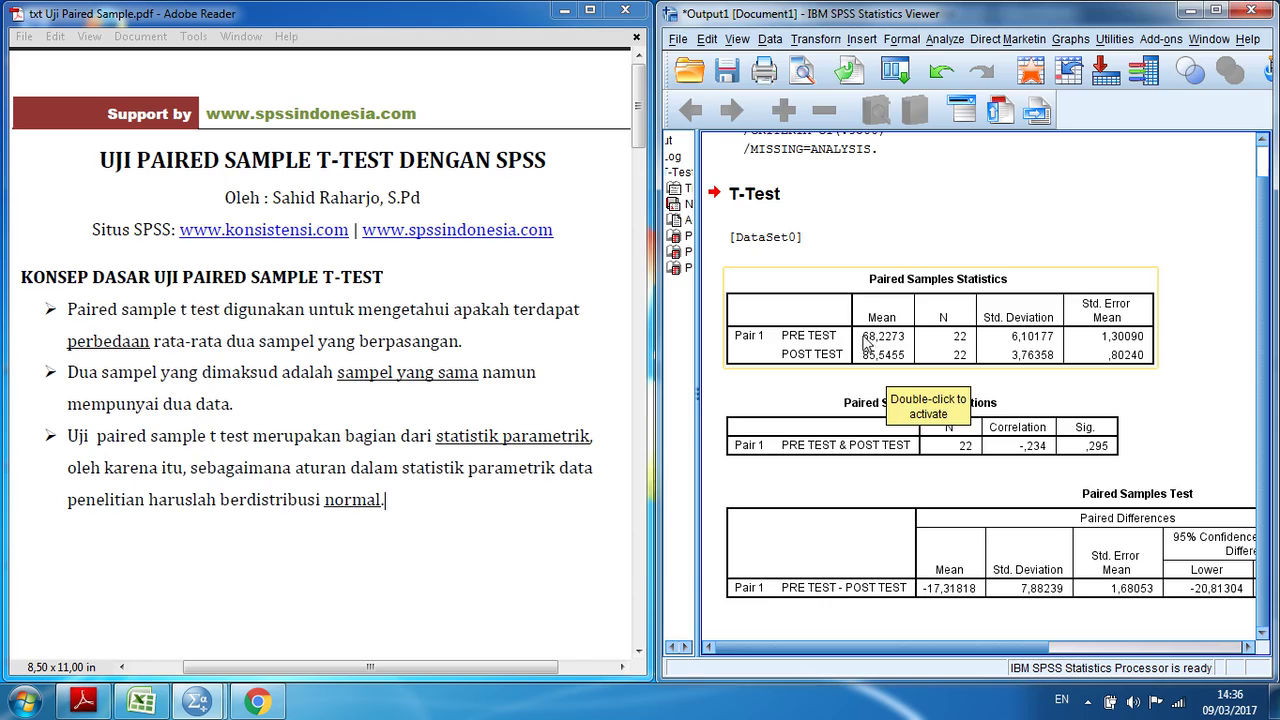
Step: Check the PRE TEST and POST TEST columns in the Excel source data against the SPSS t-test output
left_click(141, 701)
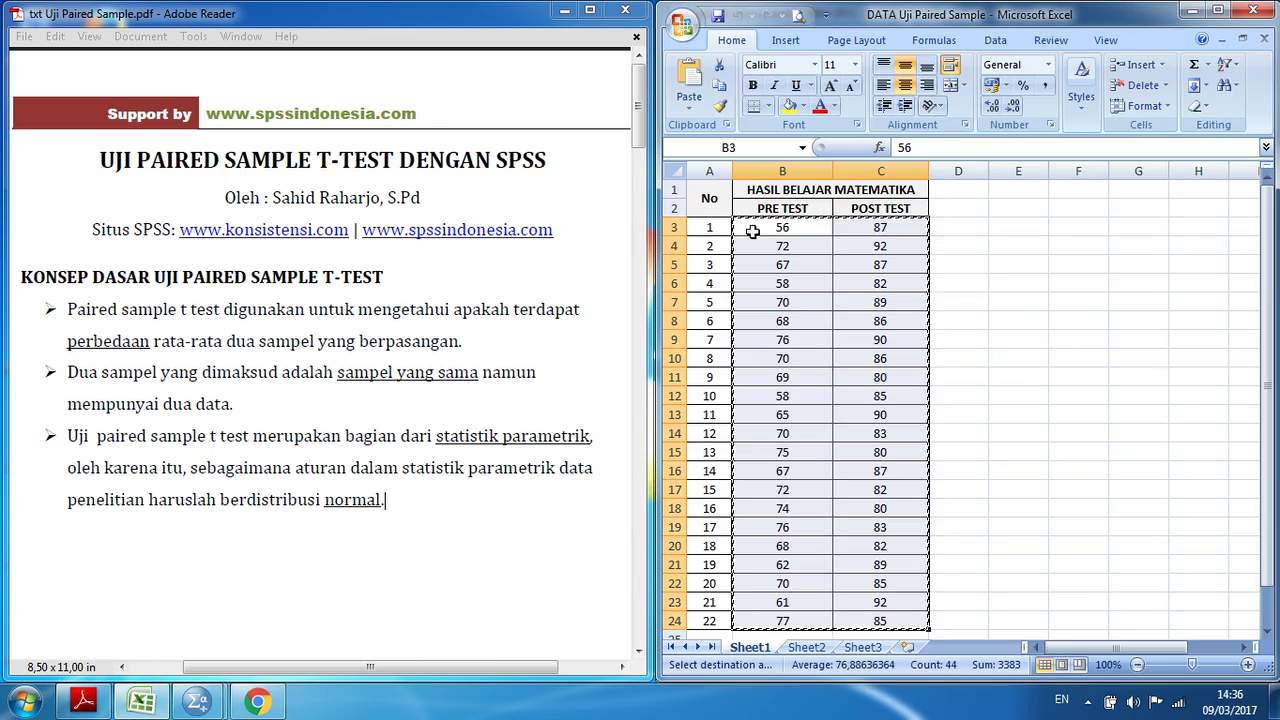
left_click(948, 284)
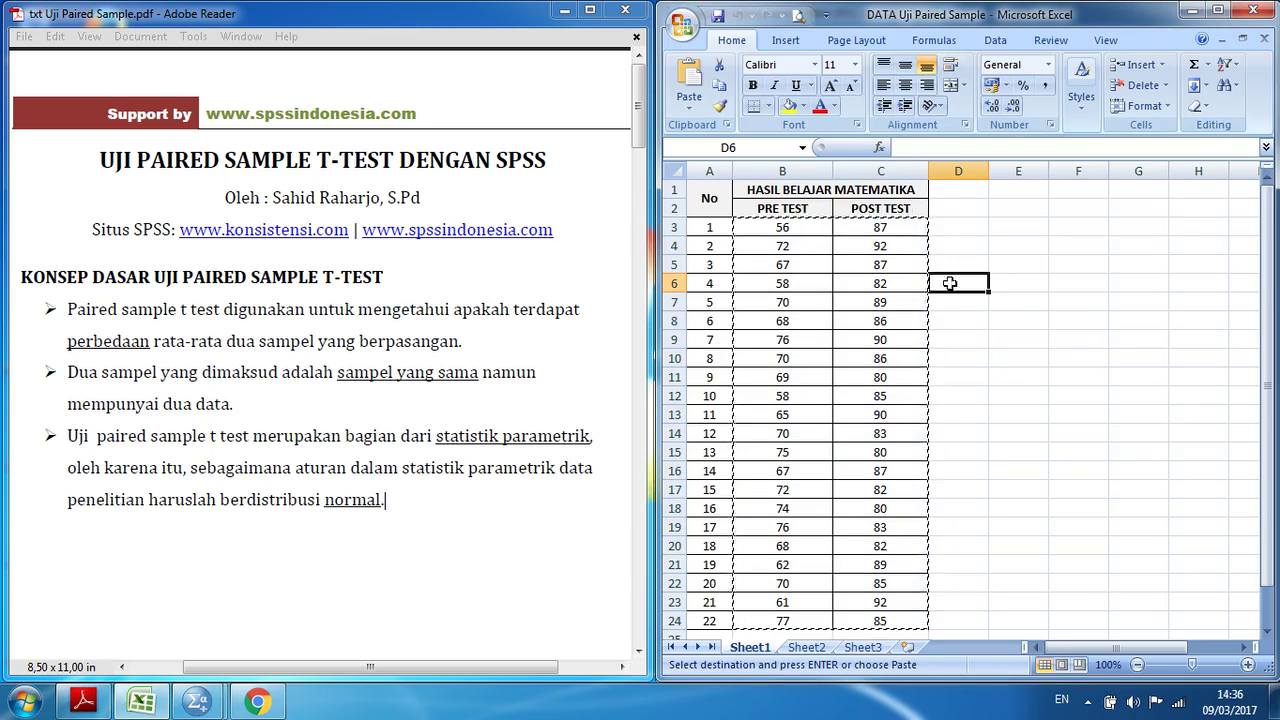
left_click(790, 209)
left_click(866, 209)
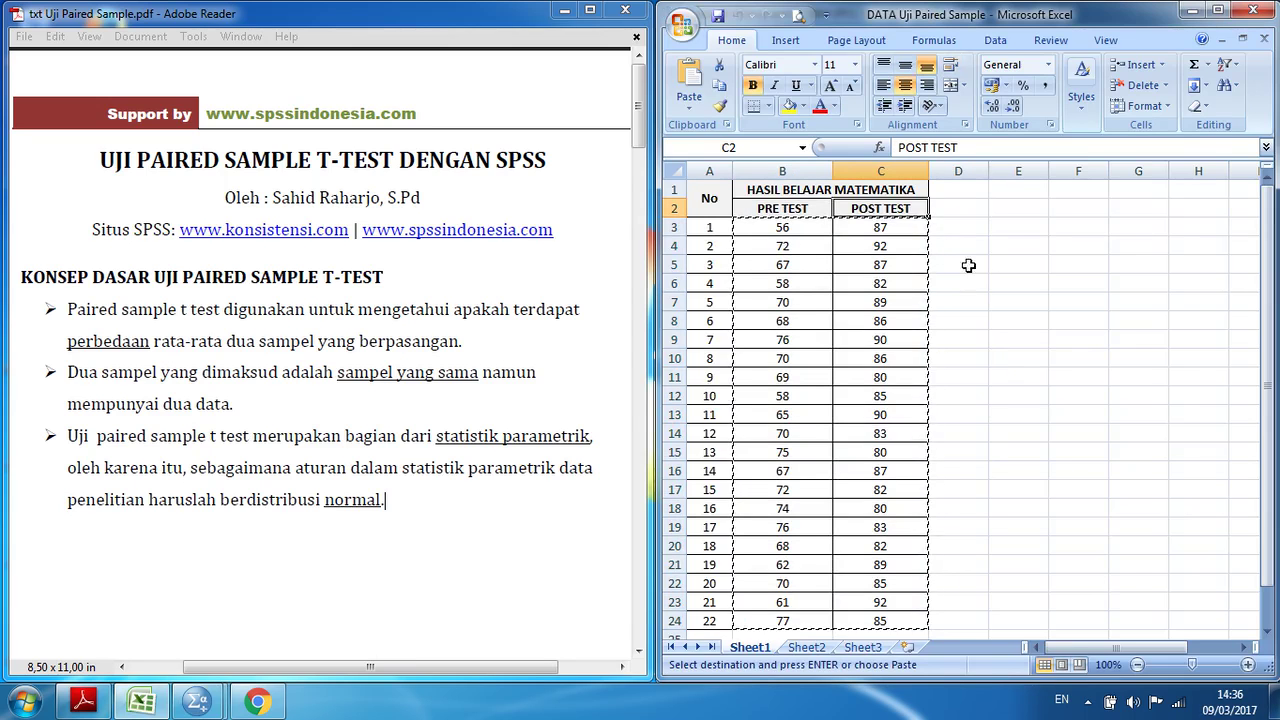
mouse_move(197, 703)
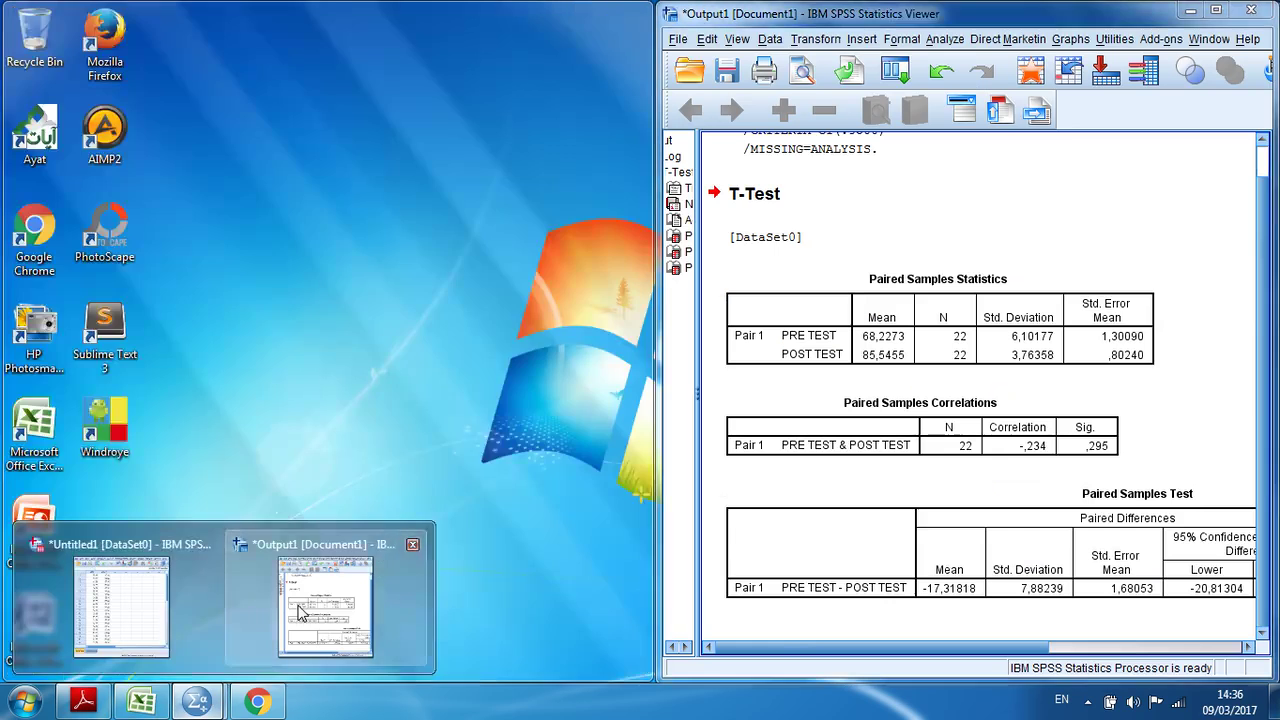
left_click(287, 612)
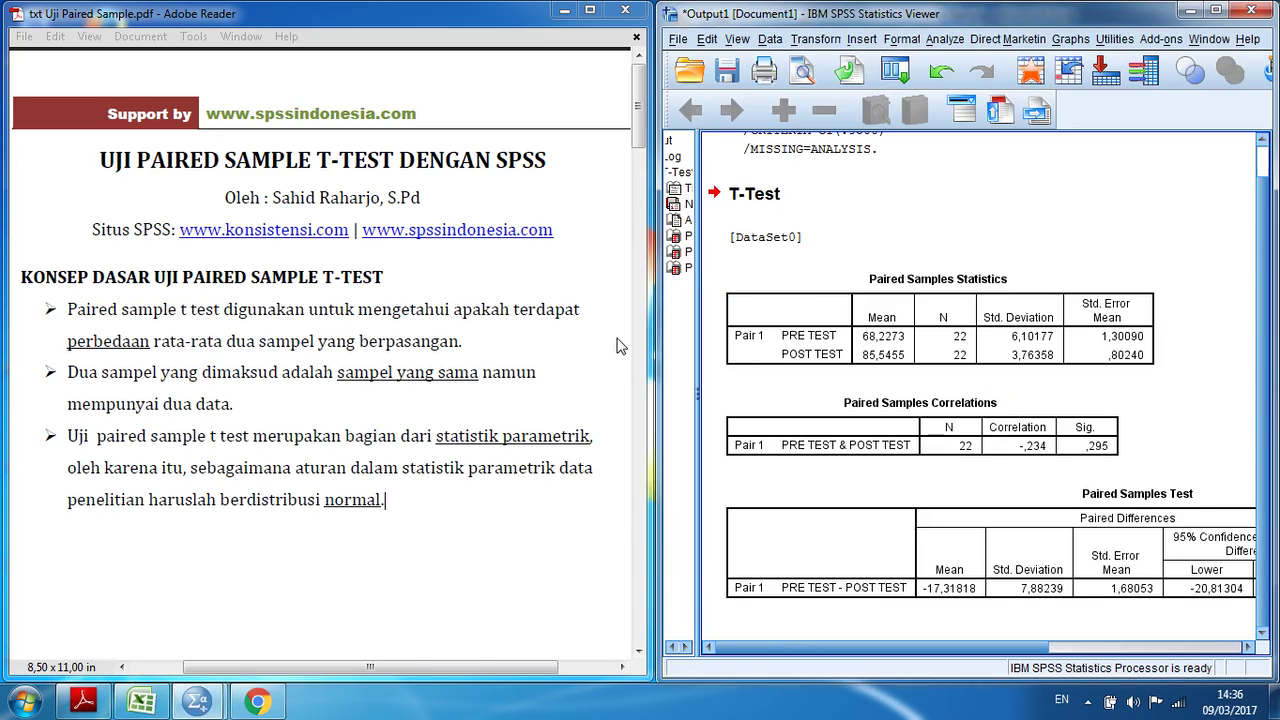
Step: Review the Paired Samples Statistics table alongside the PDF's first output interpretation, highlighting the phrase "statistik deskriptif"
left_click(895, 358)
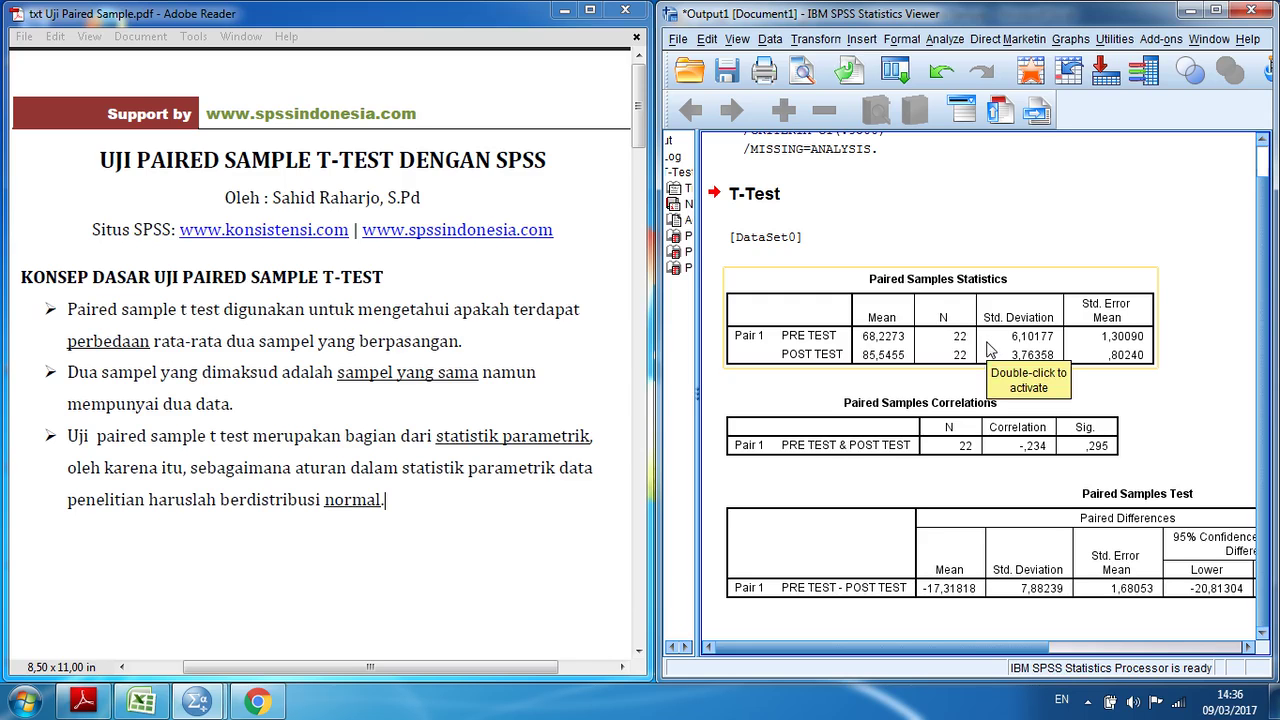
left_click_drag(638, 121, 640, 268)
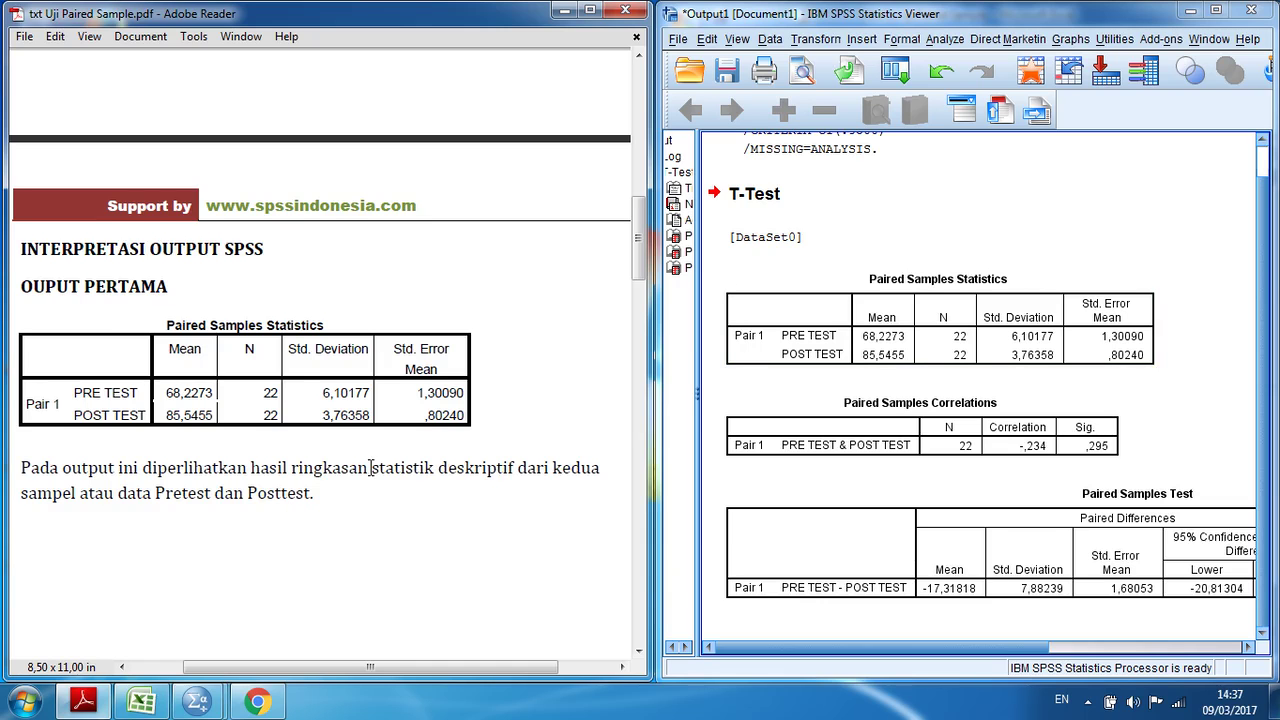
left_click_drag(375, 467, 477, 467)
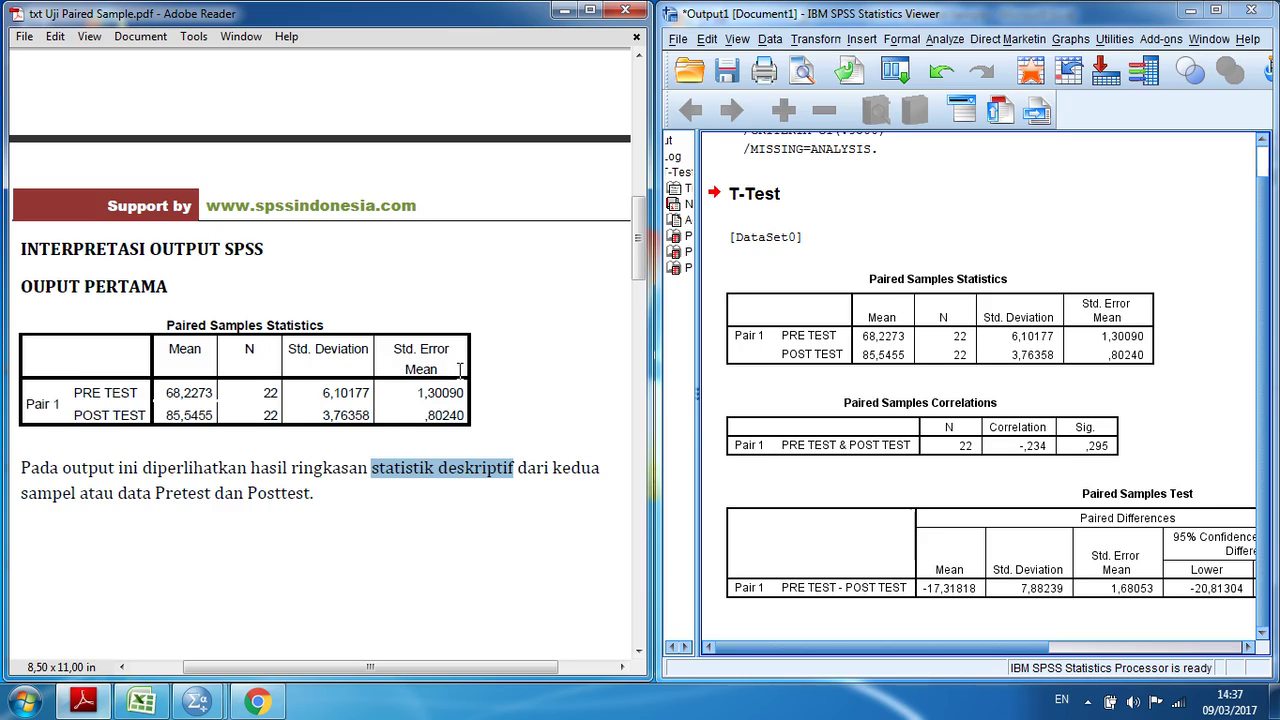
left_click(550, 468)
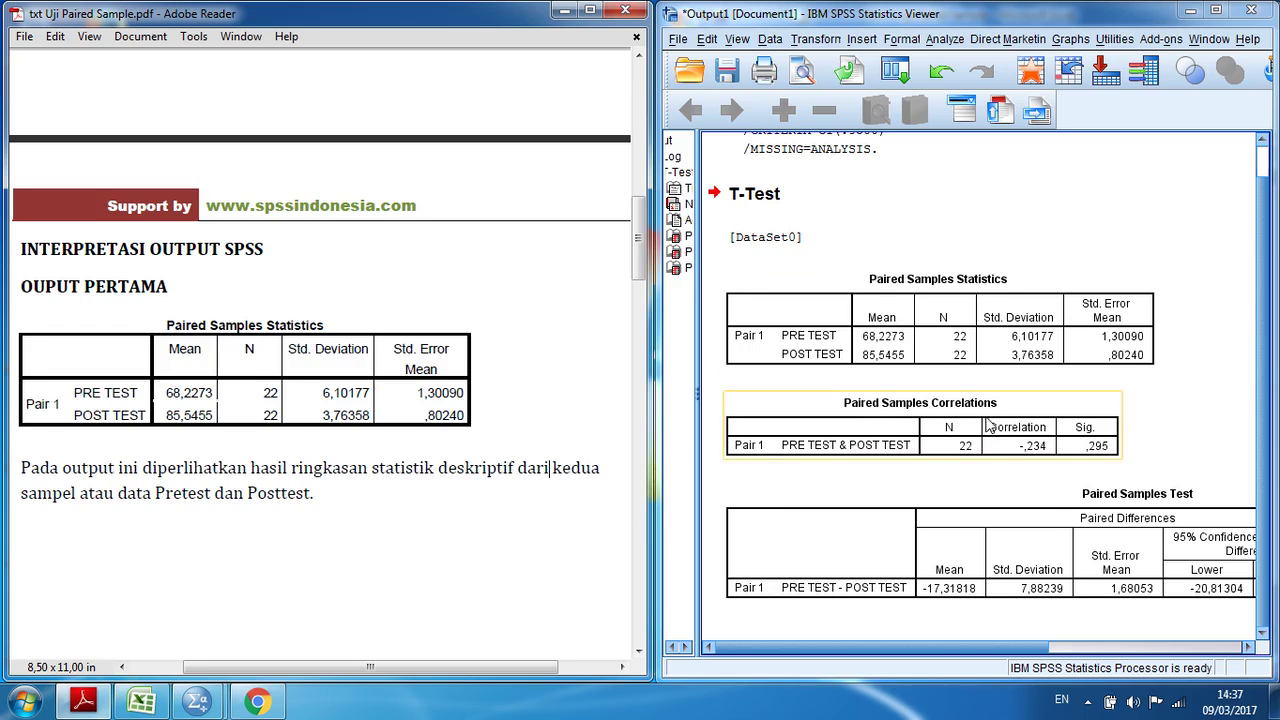
Step: Review the Paired Samples Correlations table alongside the PDF's second output interpretation, highlighting its Sig. heading and value
left_click_drag(640, 255, 641, 398)
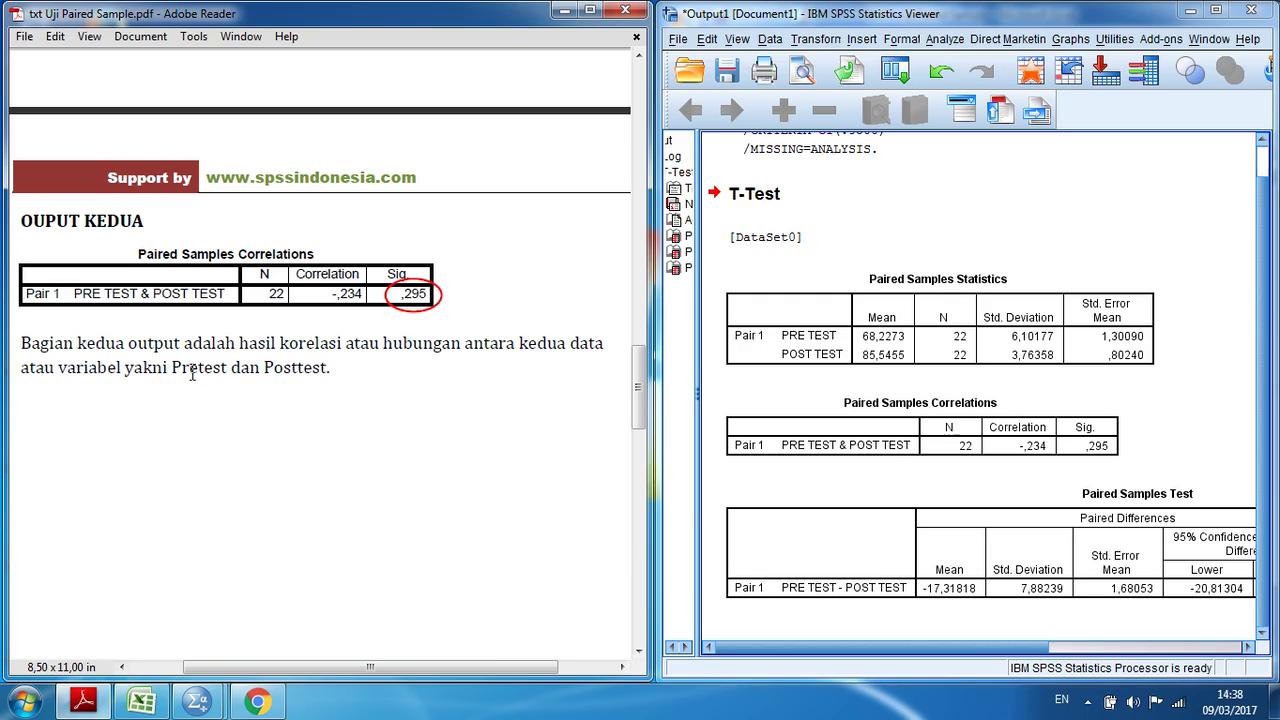
left_click(331, 369)
left_click_drag(388, 274, 412, 284)
left_click_drag(400, 294, 421, 293)
left_click(453, 384)
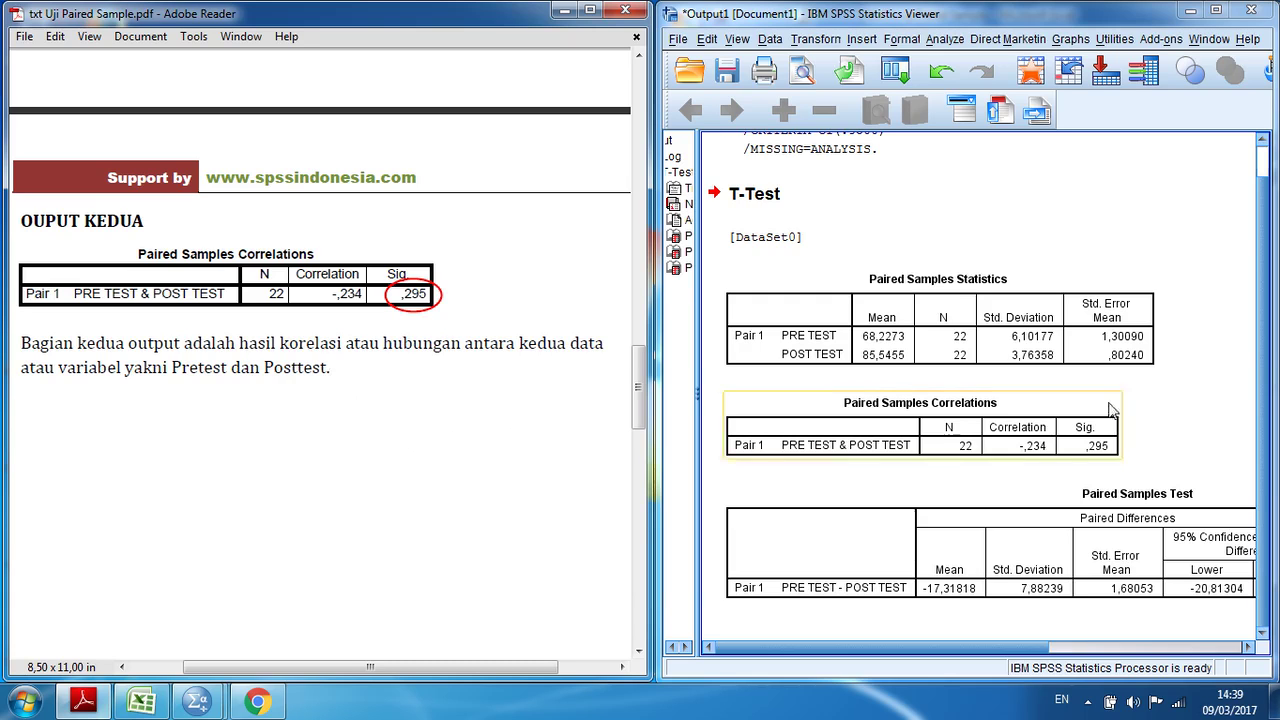
Step: Compare the SPSS Paired Samples Test table with the PDF's third output and read its decision section, highlighting the "Sig. (2-tailed)" heading
left_click(1268, 350)
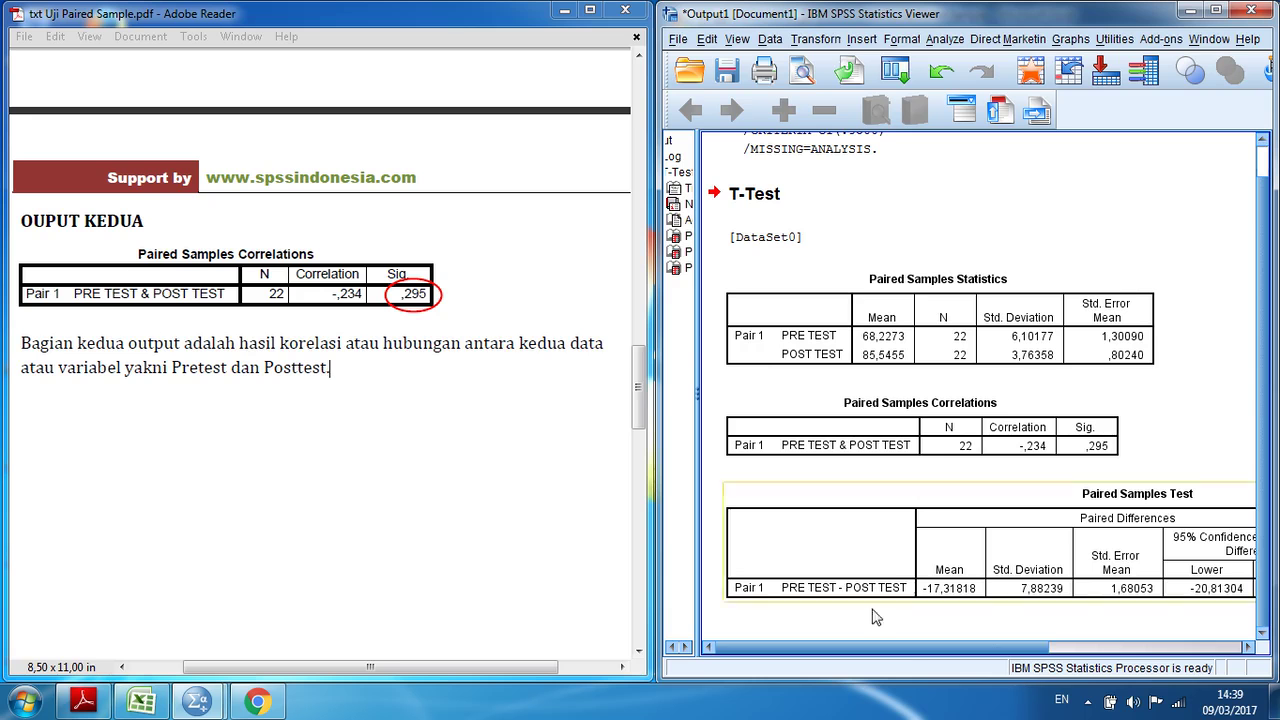
left_click_drag(902, 645, 647, 497)
left_click_drag(640, 412, 650, 567)
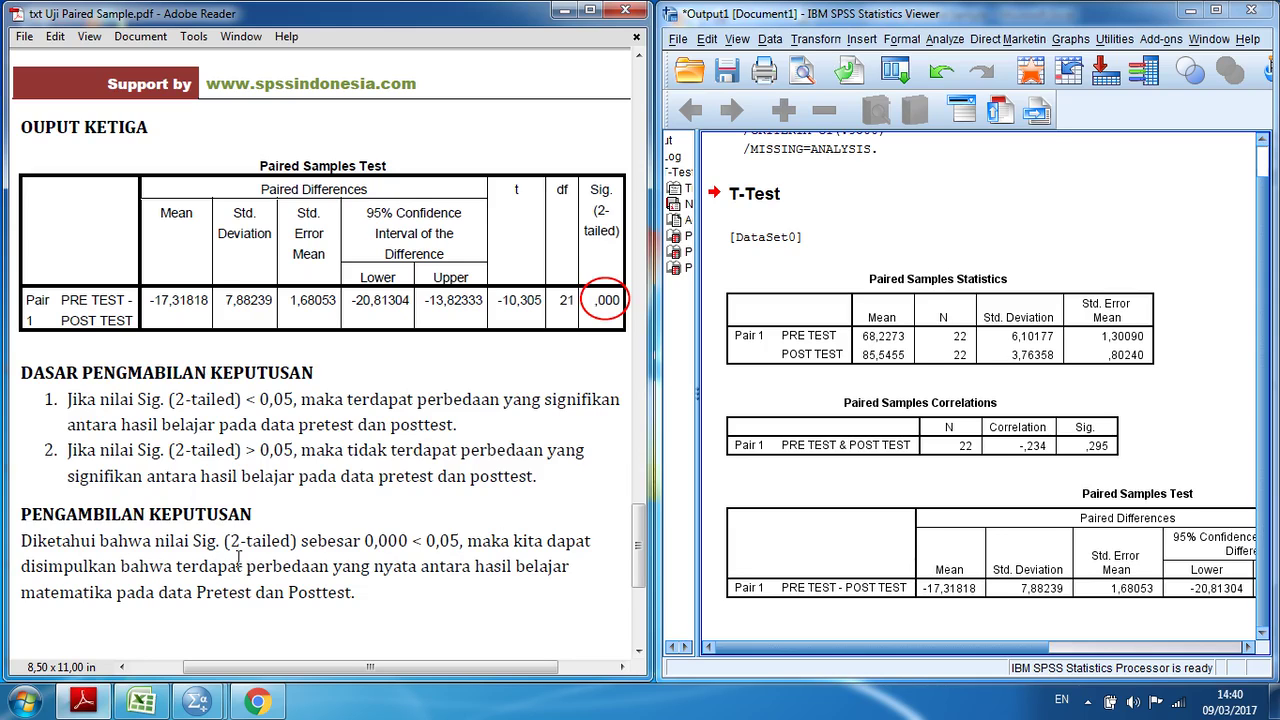
left_click_drag(594, 195, 620, 238)
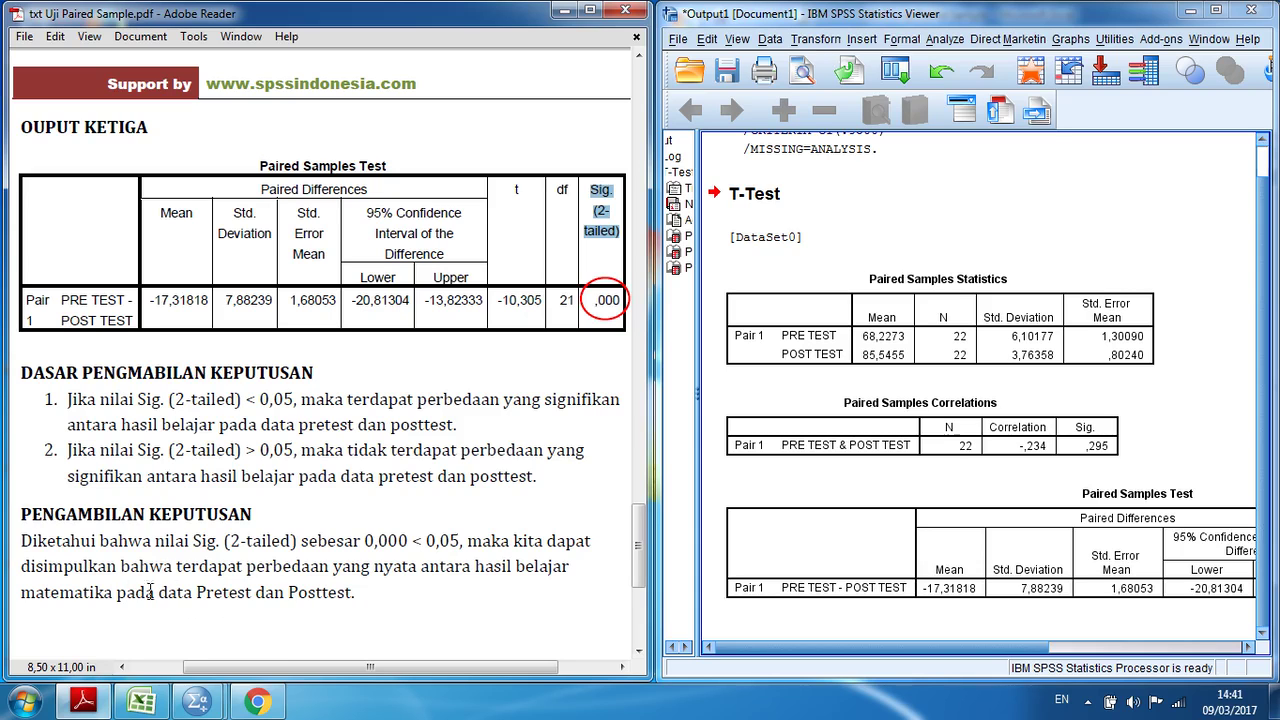
left_click(359, 594)
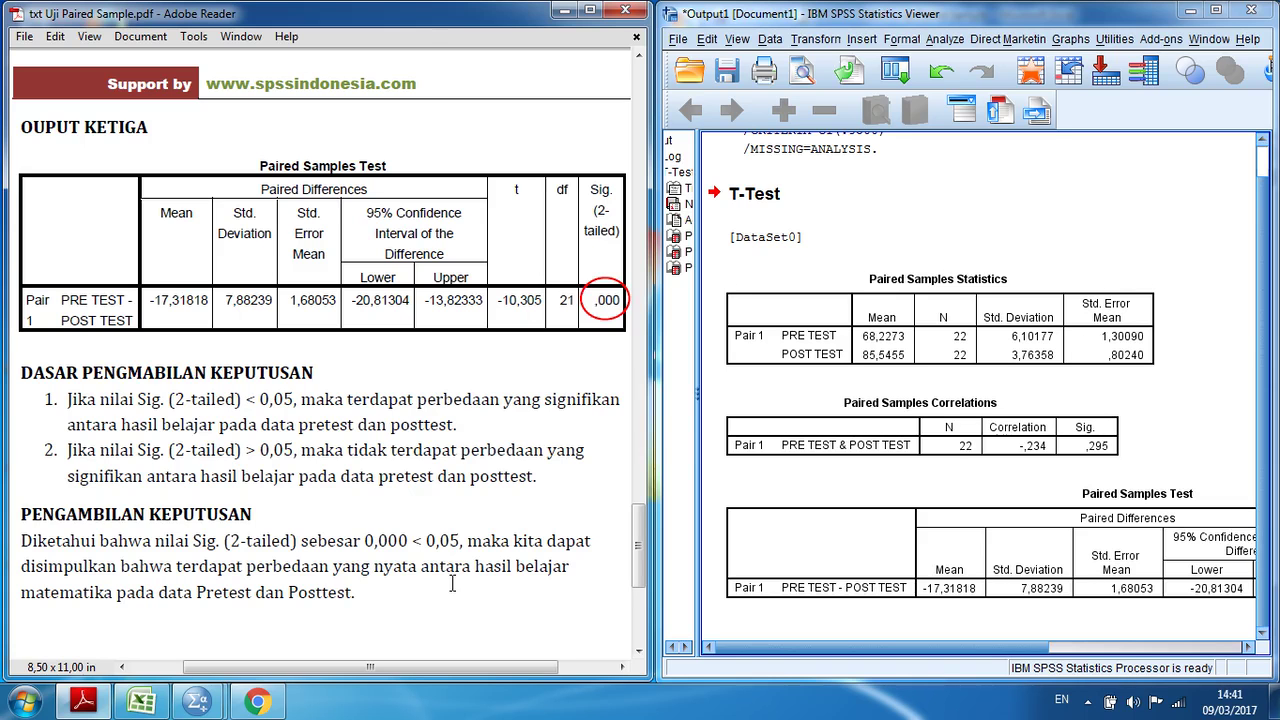
Step: Examine the t value in the PDF's Paired Samples Test table, highlighting it, and recheck the decision criteria and conclusion below
mouse_move(641, 550)
left_mouse_down()
mouse_move(643, 592)
mouse_move(650, 420)
mouse_move(663, 548)
left_mouse_up()
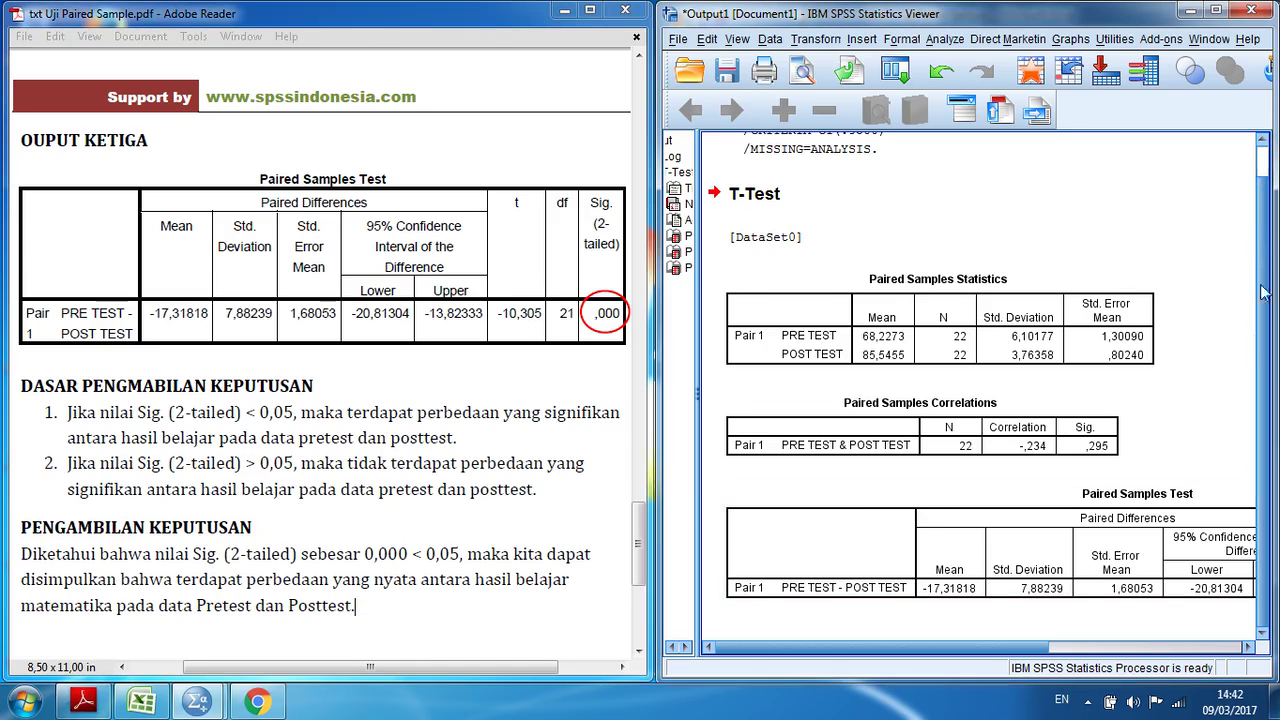
mouse_move(823, 645)
left_mouse_down()
mouse_move(931, 648)
mouse_move(823, 648)
left_mouse_up()
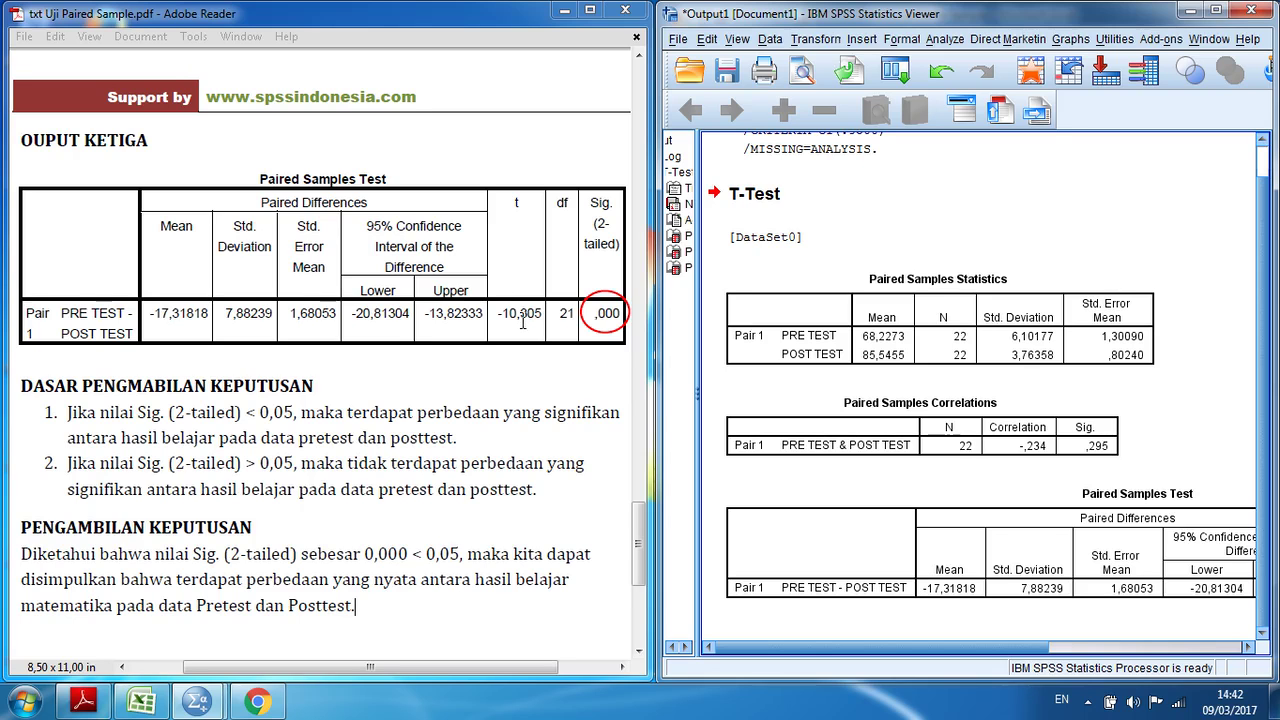
left_click_drag(495, 313, 540, 312)
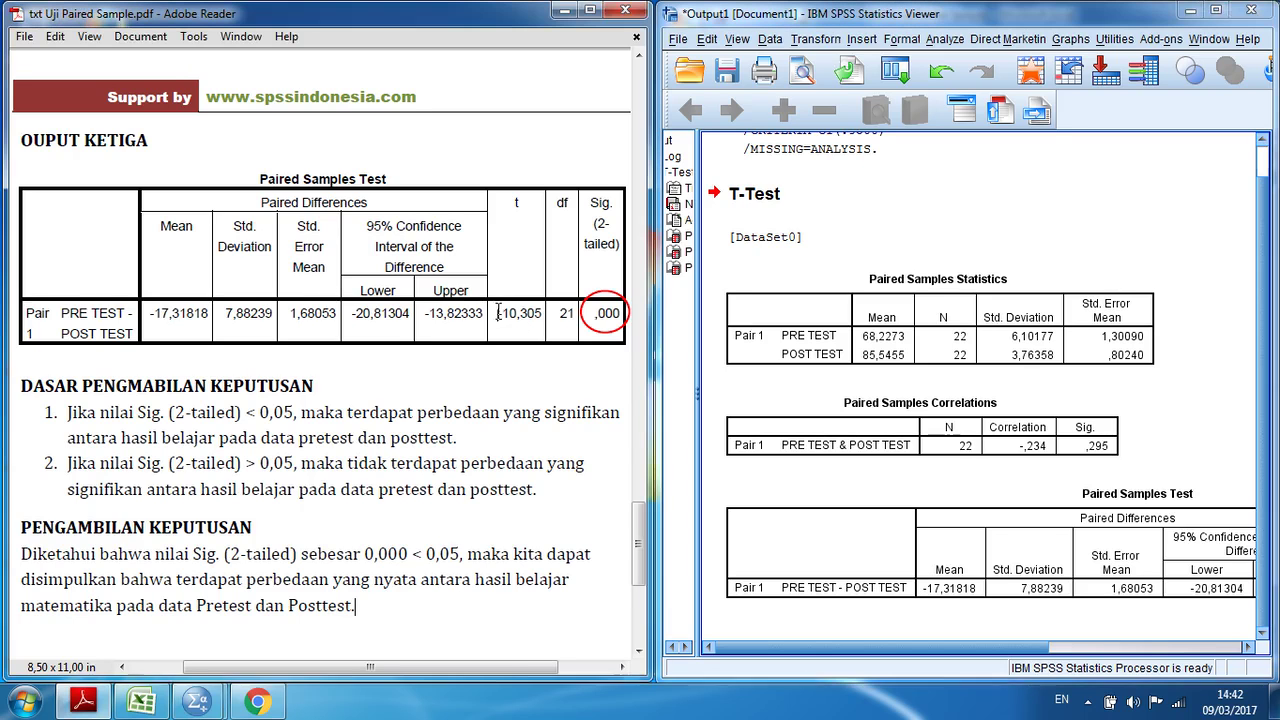
left_click(582, 502)
left_click_drag(641, 529, 643, 535)
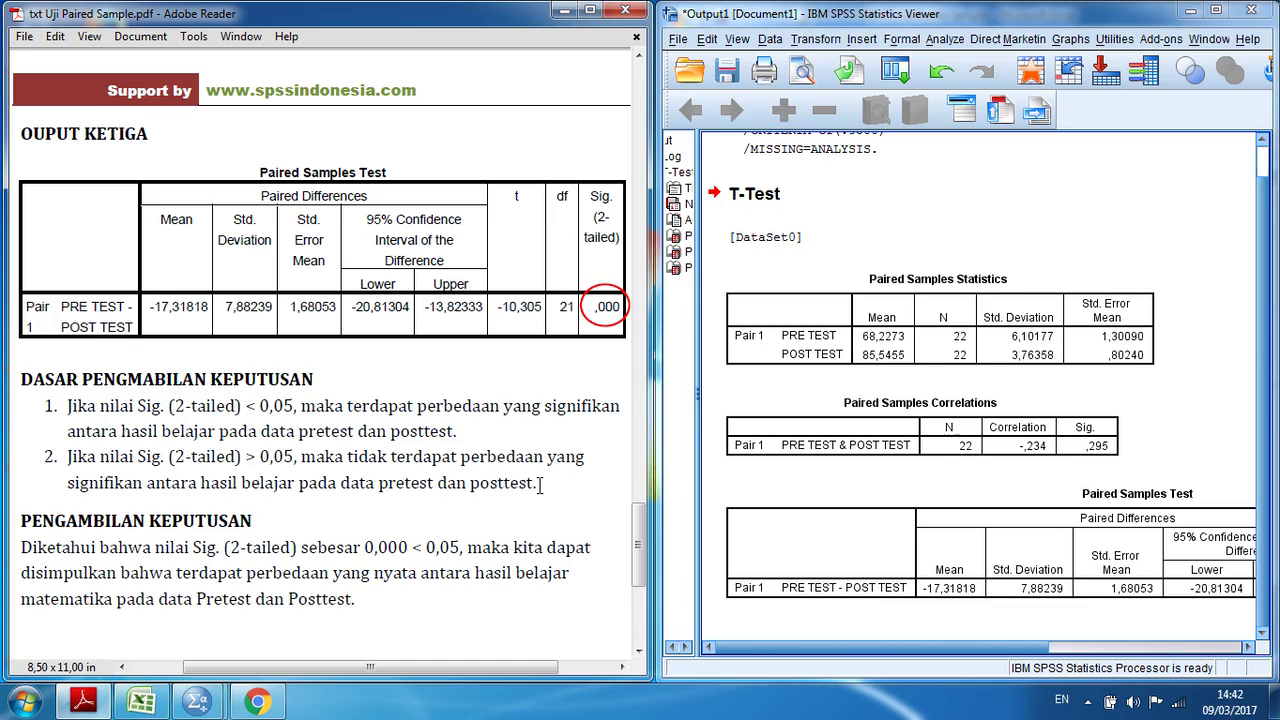
left_click_drag(638, 540, 638, 548)
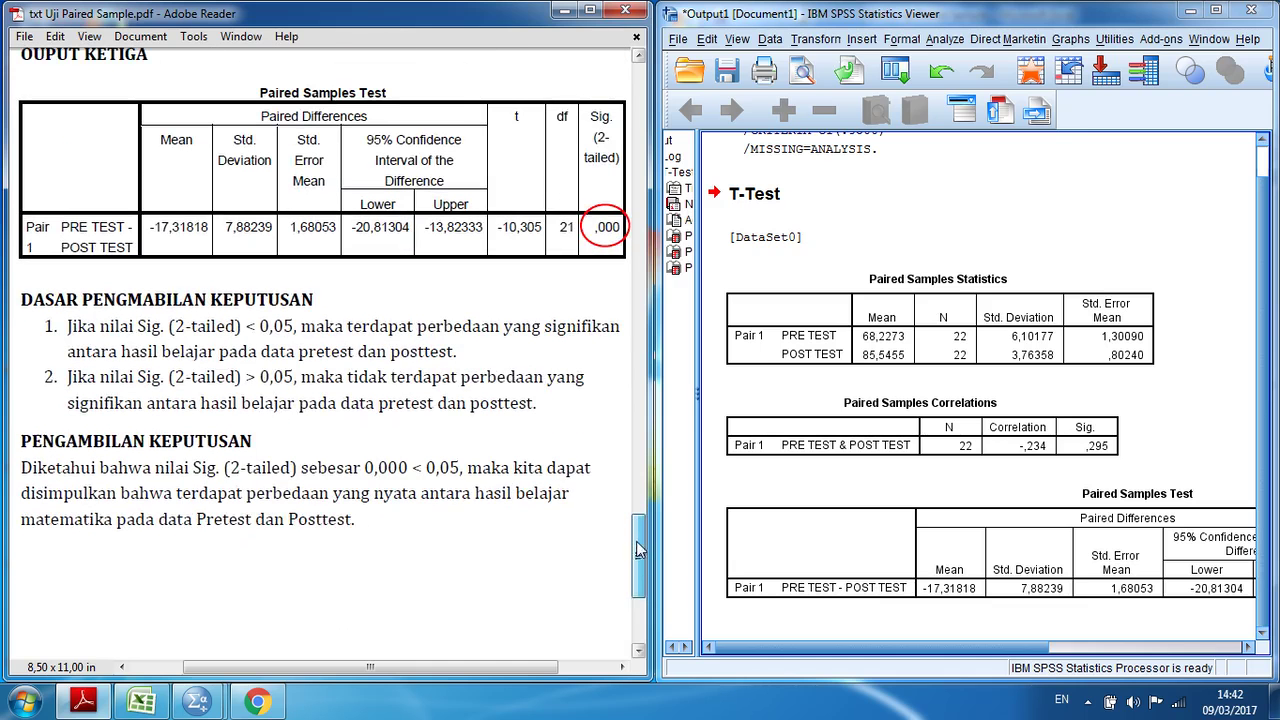